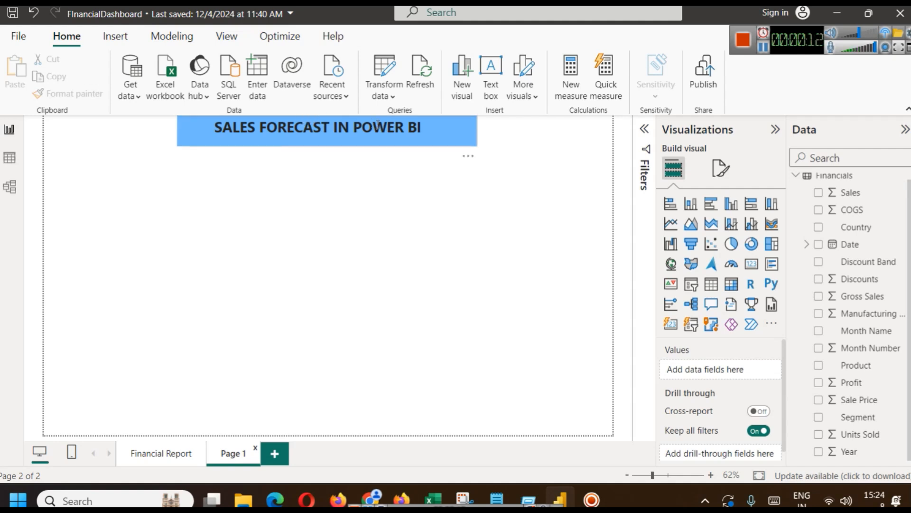
Switch to the Financial Sample.xlsx workbook in Excel to view the source data.
mouse_move(433, 499)
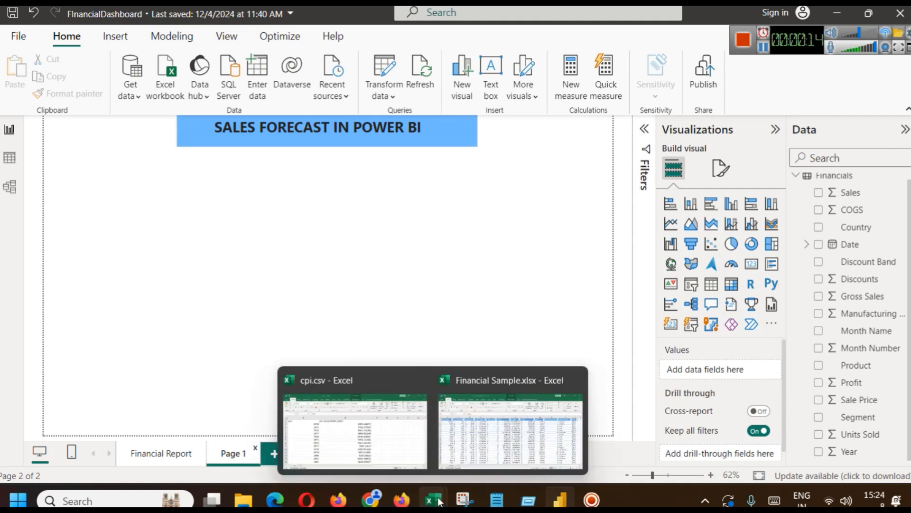
click(474, 451)
click(362, 247)
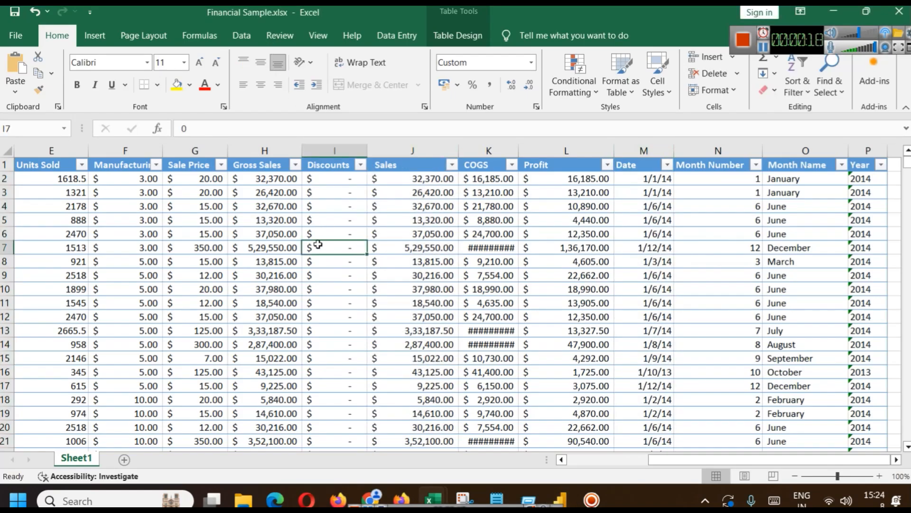
Switch to the Chrome page on the Financial Sample workbook and read its direct download and Power BI Desktop sections.
mouse_move(374, 499)
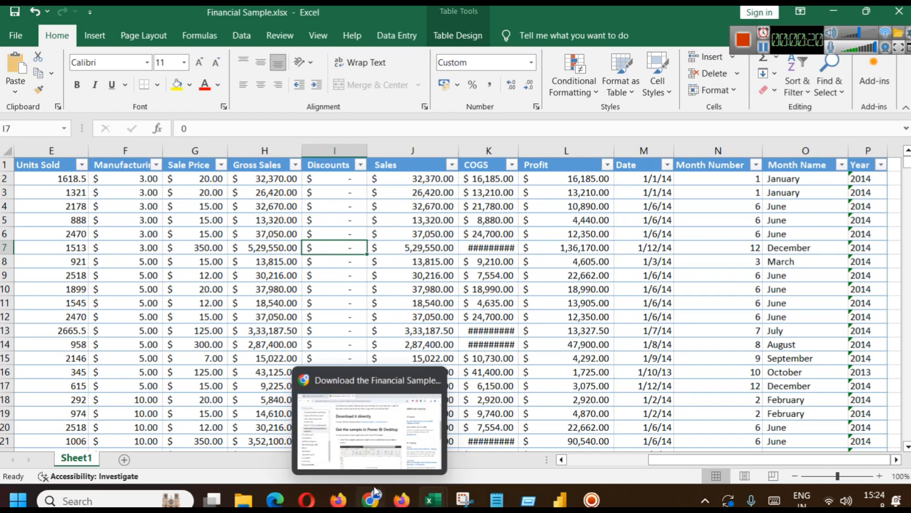
click(373, 418)
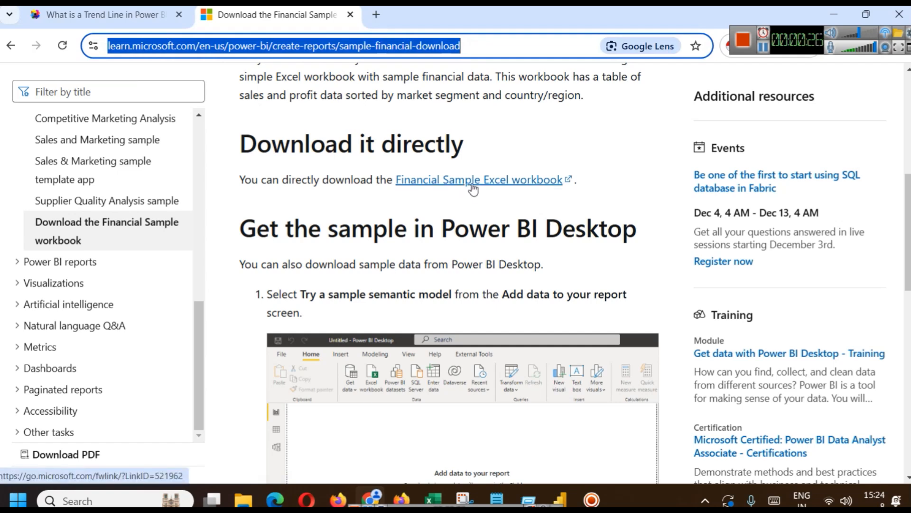
scroll(505, 250, down, 3)
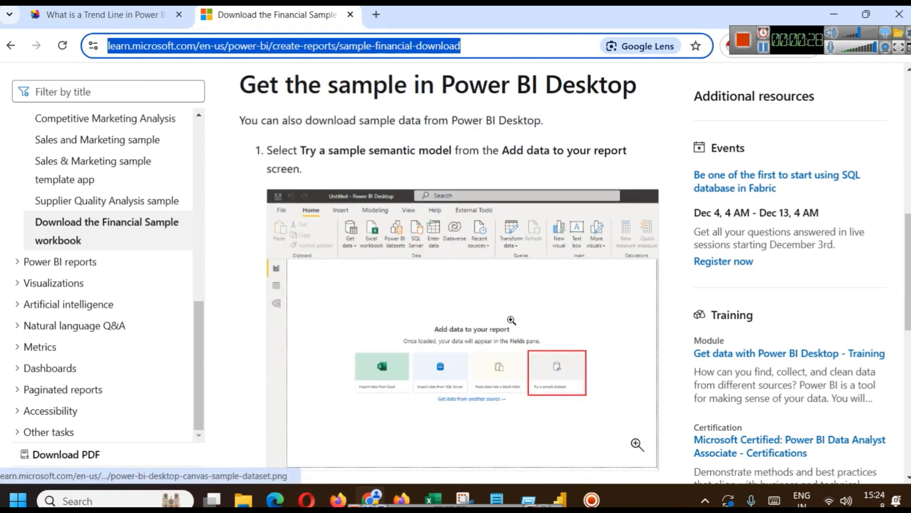
scroll(515, 320, up, 6)
Switch back to Power BI and look through the common data sources available for import.
click(568, 491)
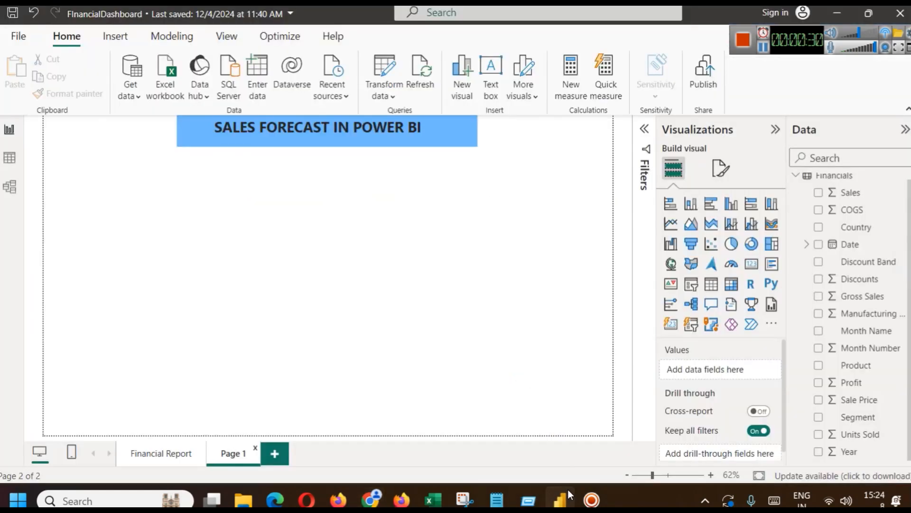
click(119, 98)
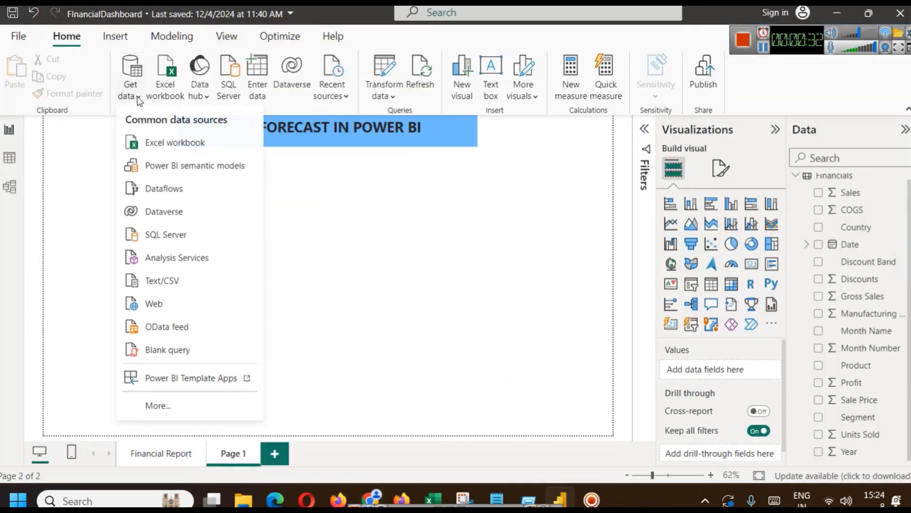
click(366, 225)
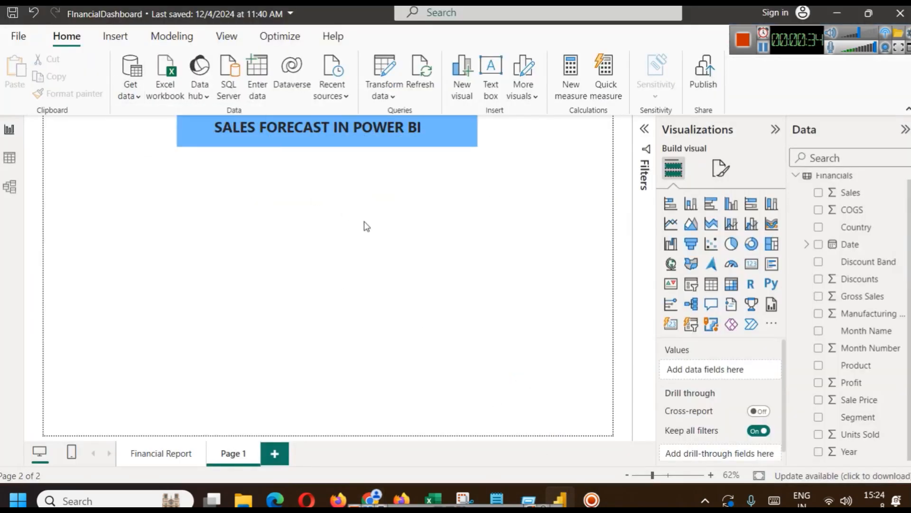
Look over the fields of the Financials table and select the table.
scroll(819, 302, up, 1)
click(799, 182)
click(799, 183)
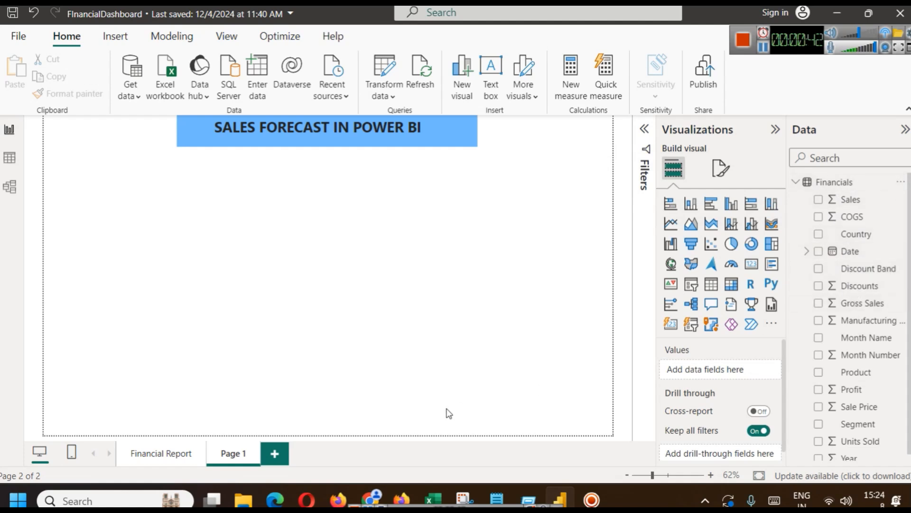
click(836, 184)
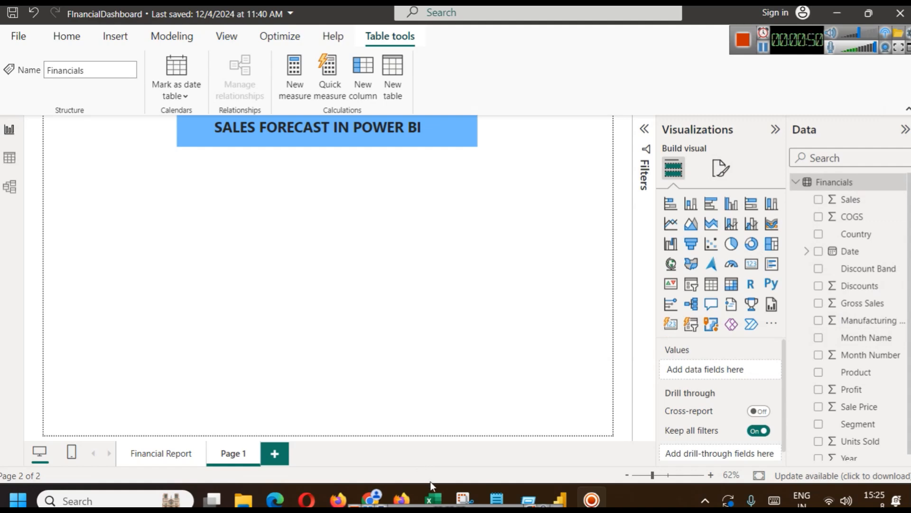
Switch to Financial Sample.xlsx in Excel and examine the columns one by one from Segment through Discounts.
mouse_move(433, 498)
click(481, 435)
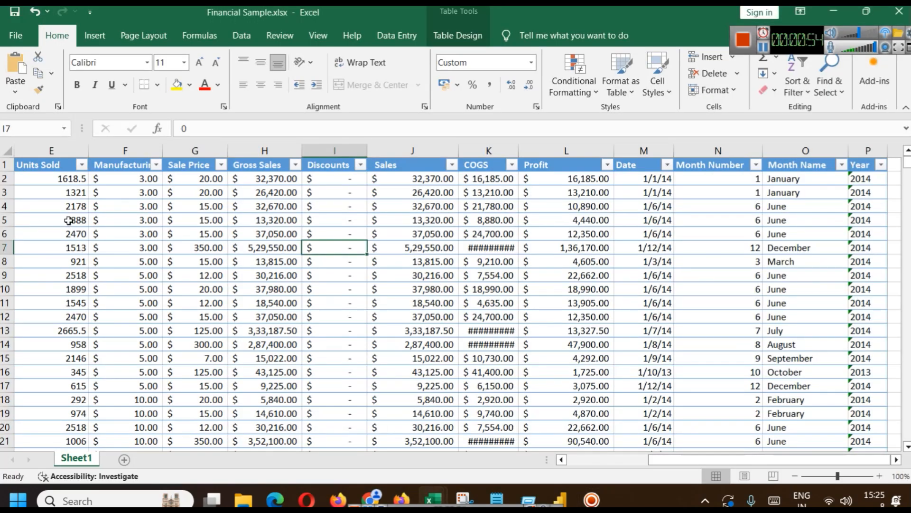
click(593, 460)
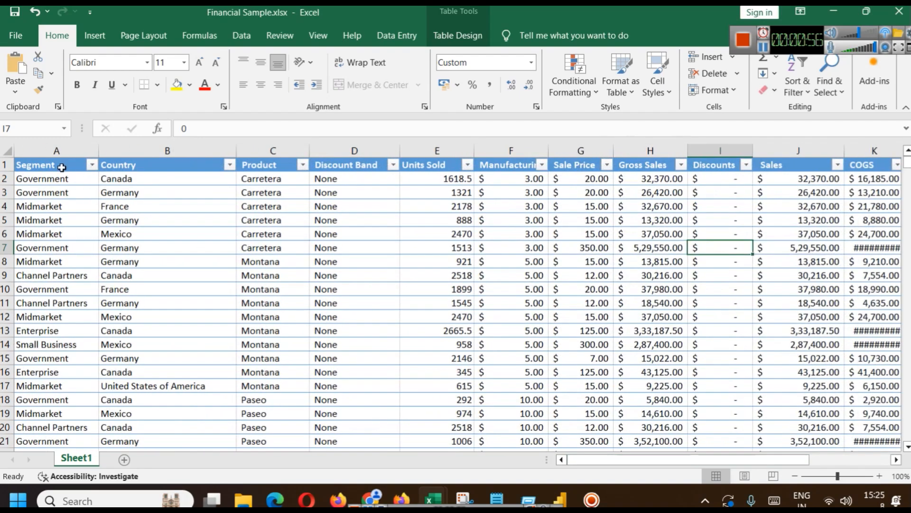
click(54, 150)
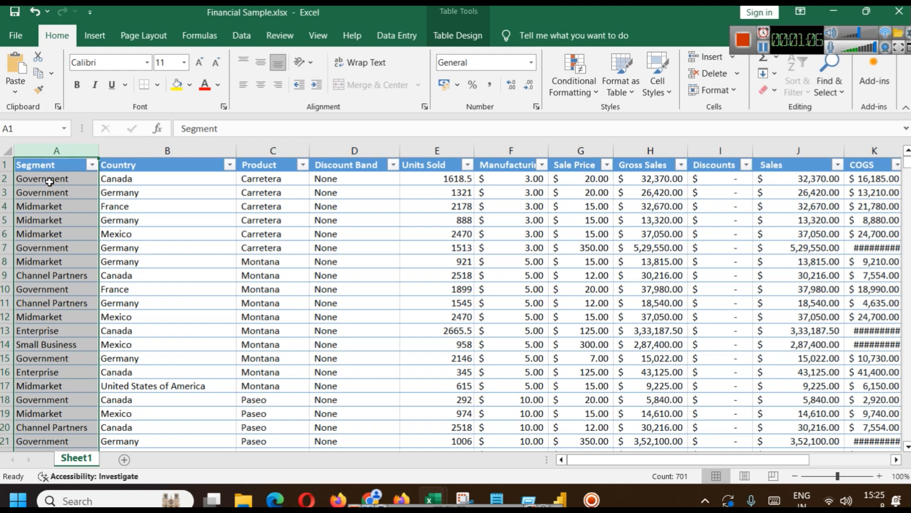
click(166, 150)
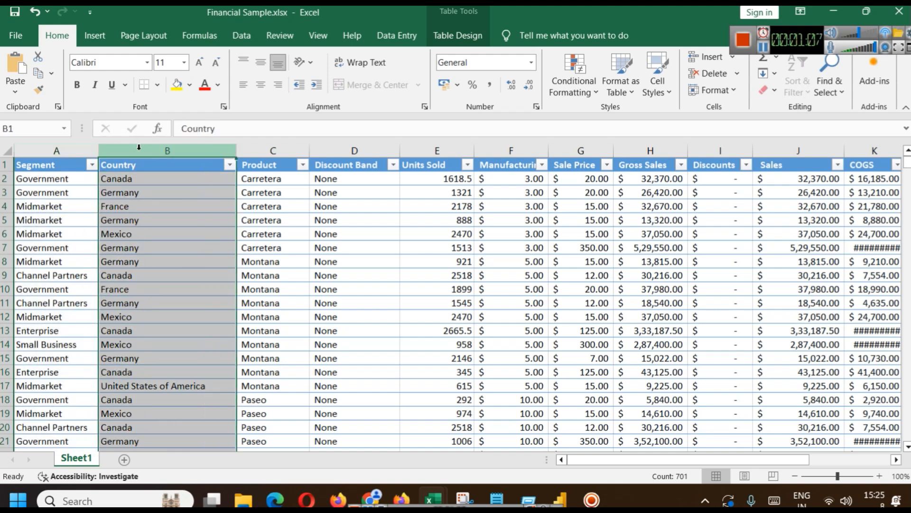
click(259, 148)
click(354, 149)
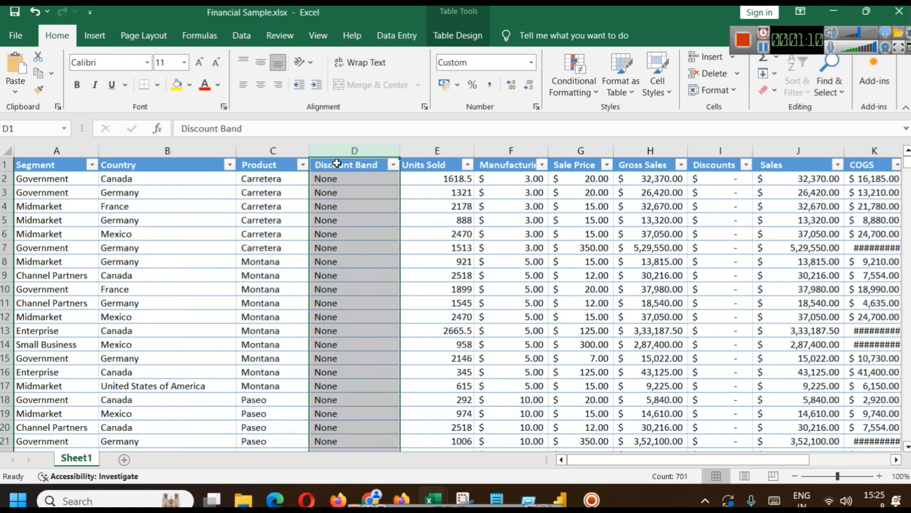
click(445, 148)
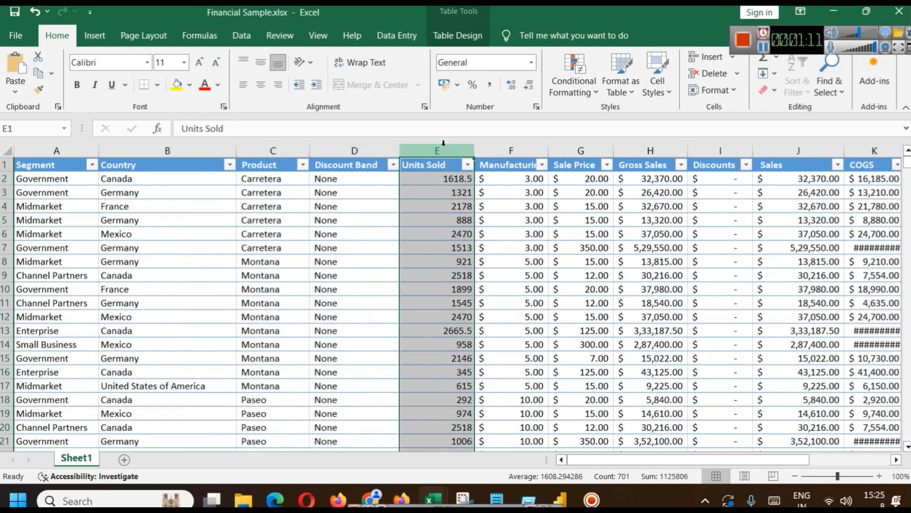
click(515, 145)
click(594, 150)
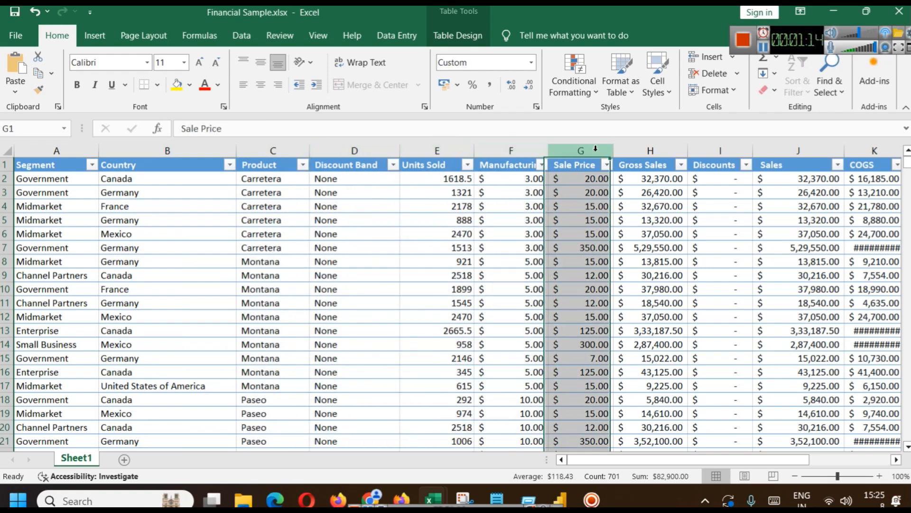
click(647, 149)
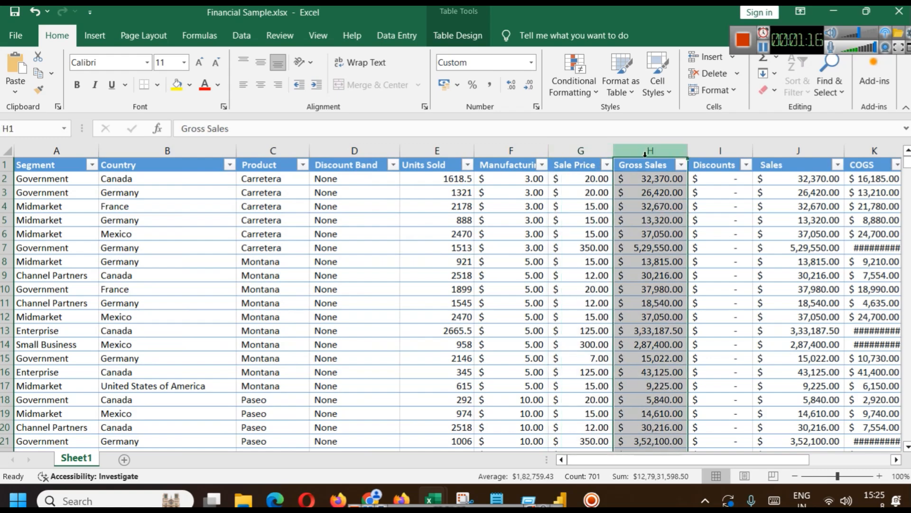
click(718, 150)
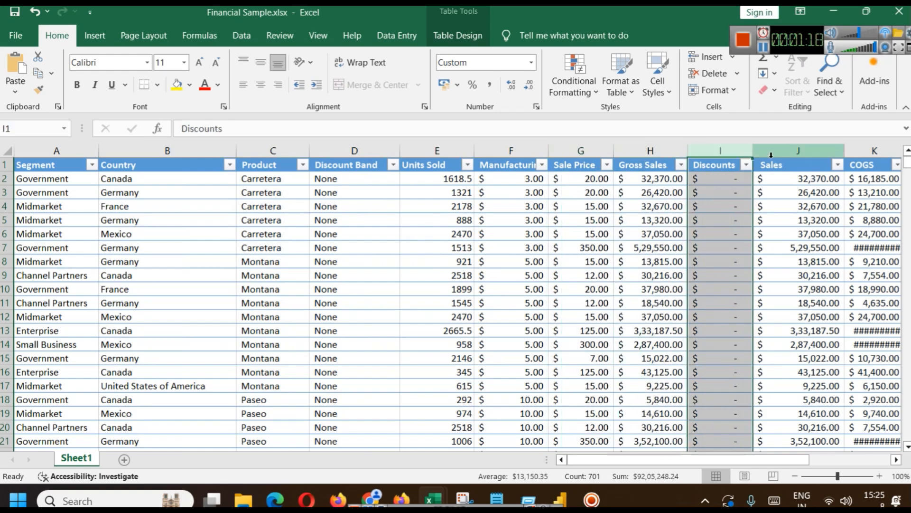
Check the distinct values in the Discounts column's filter list without applying a filter.
click(747, 165)
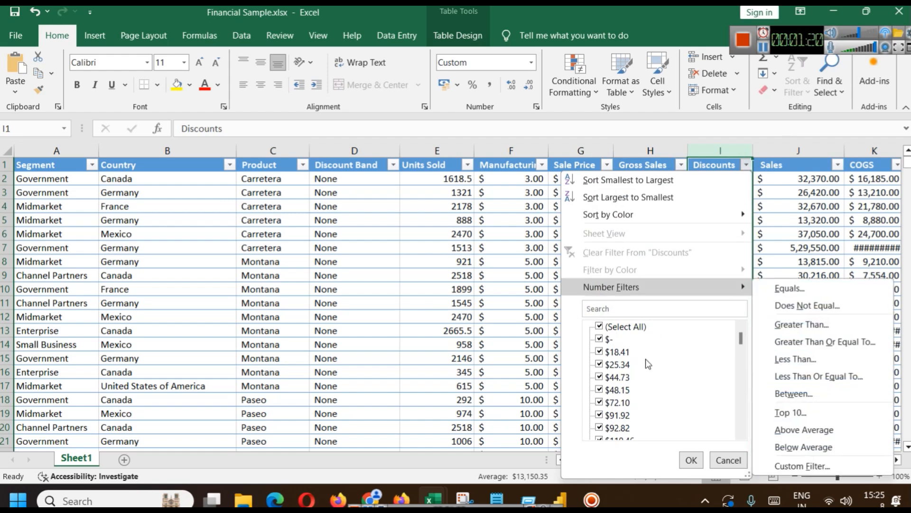
scroll(648, 364, down, 5)
click(729, 460)
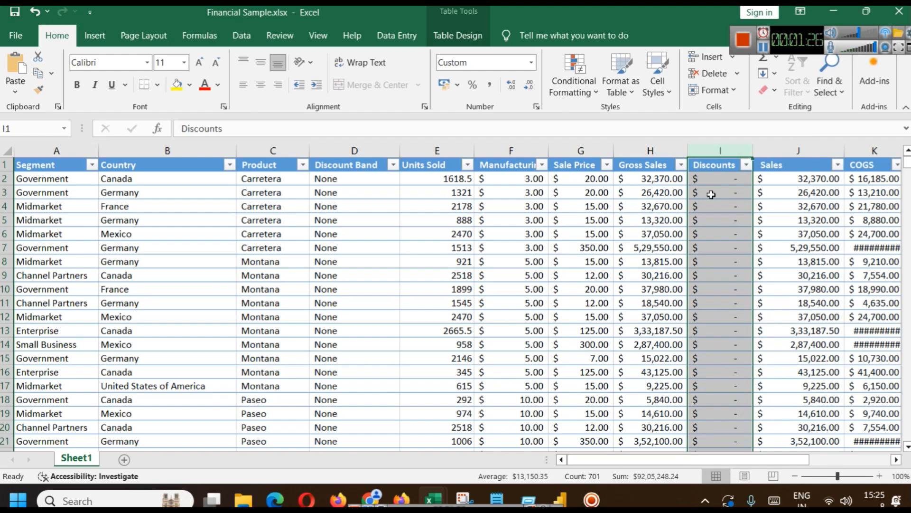
Examine the Sales, COGS, Profit, Date, Month Name and Month Number columns, returning to Date and Sales.
click(797, 160)
drag(754, 461, 815, 460)
click(579, 160)
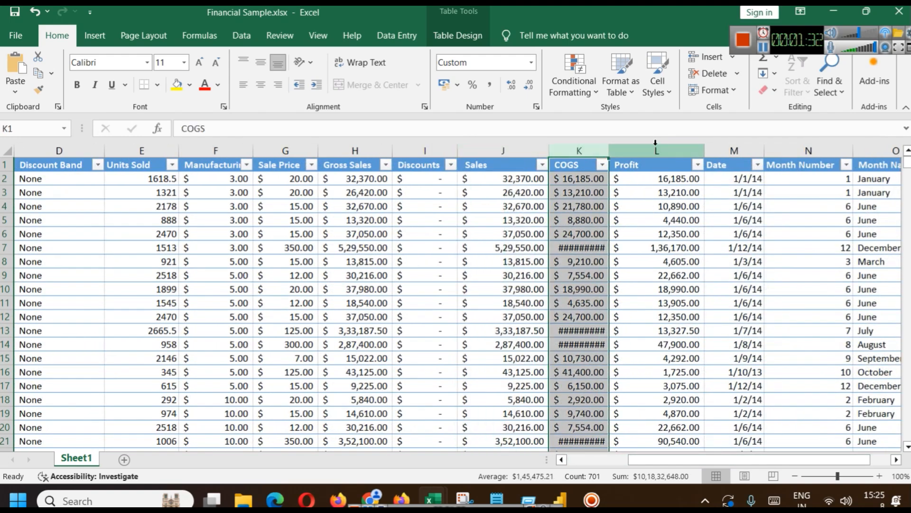
click(658, 150)
click(734, 148)
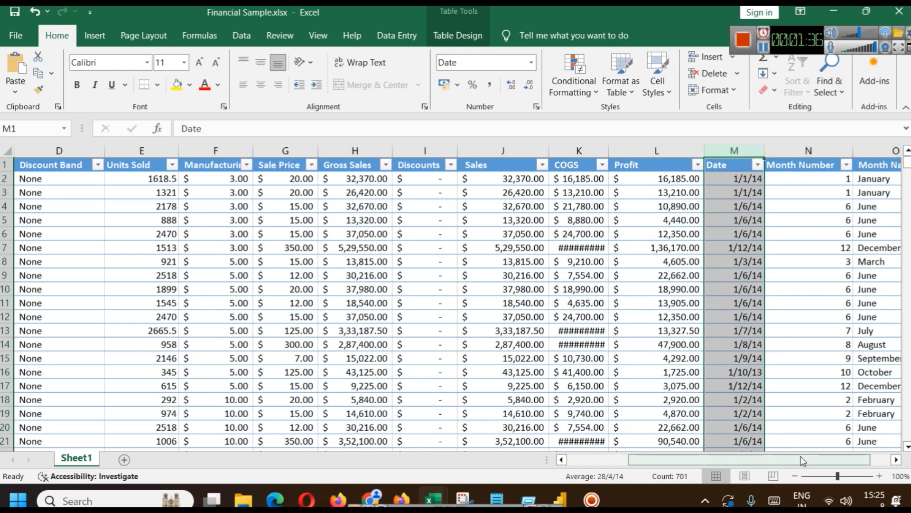
drag(815, 460, 835, 463)
click(805, 151)
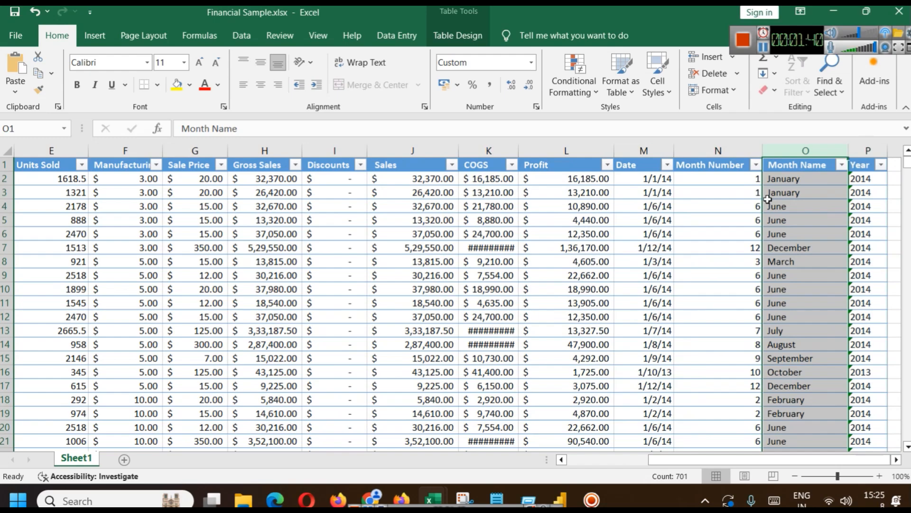
click(716, 151)
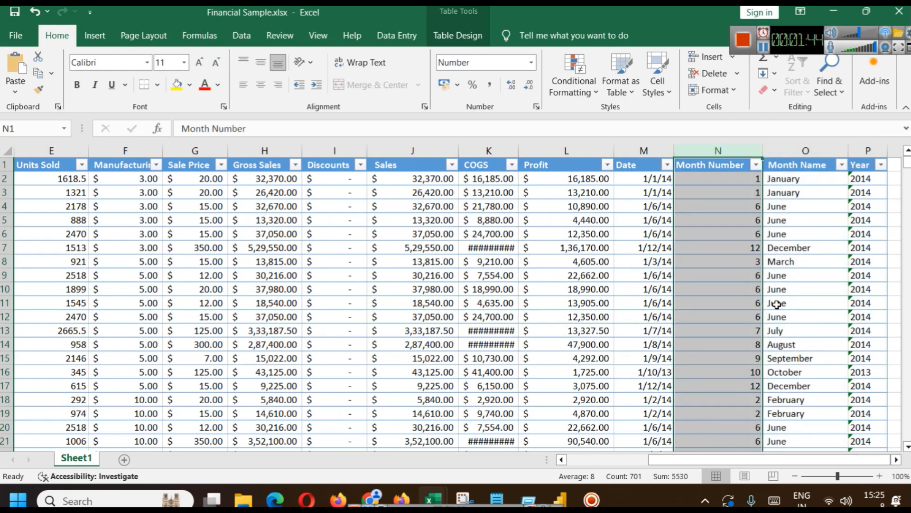
click(631, 149)
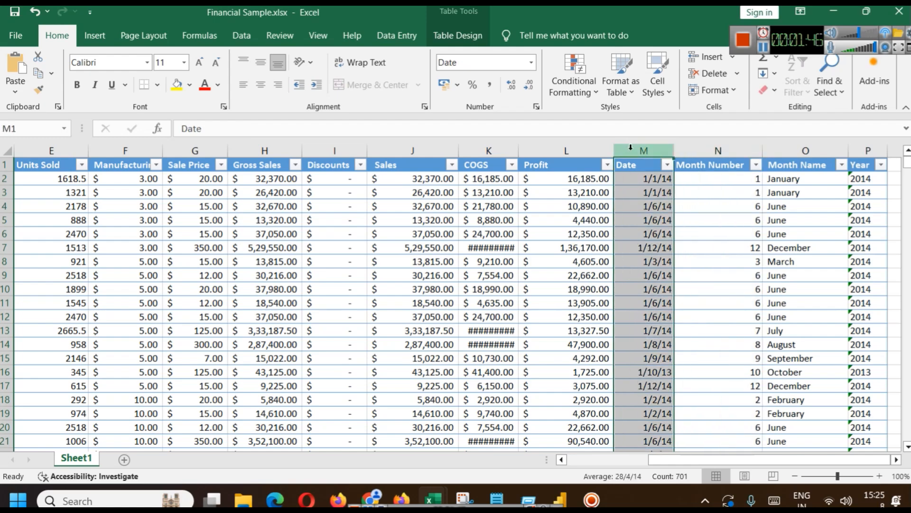
click(408, 150)
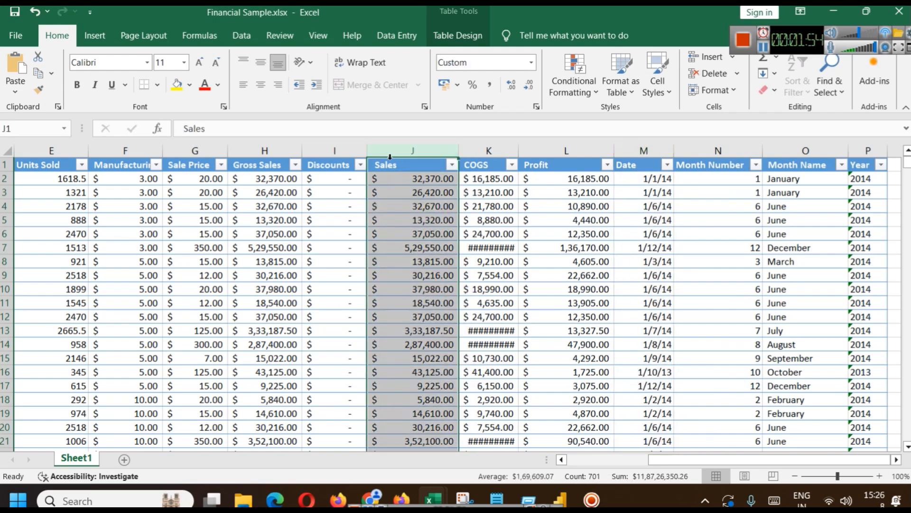
Switch to Power BI and add a line chart to Page 1, enlarged and centred below the title.
click(560, 498)
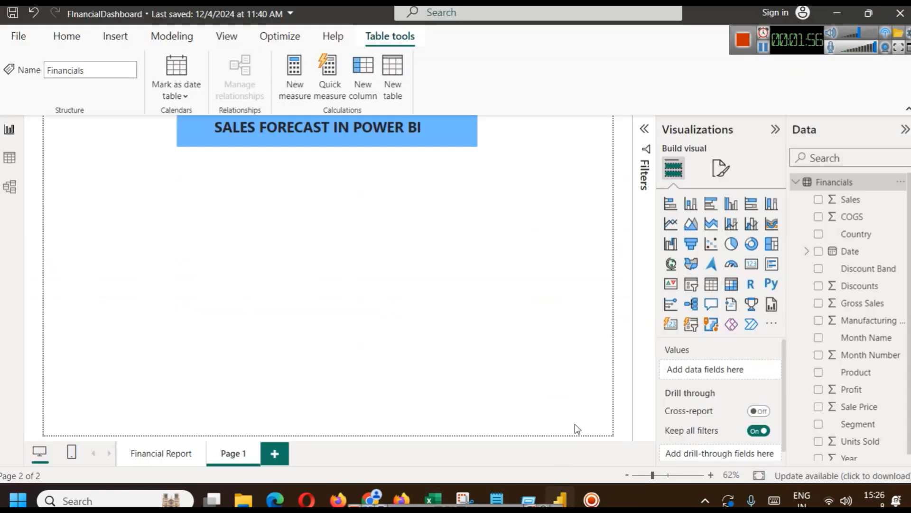
scroll(858, 328, down, 1)
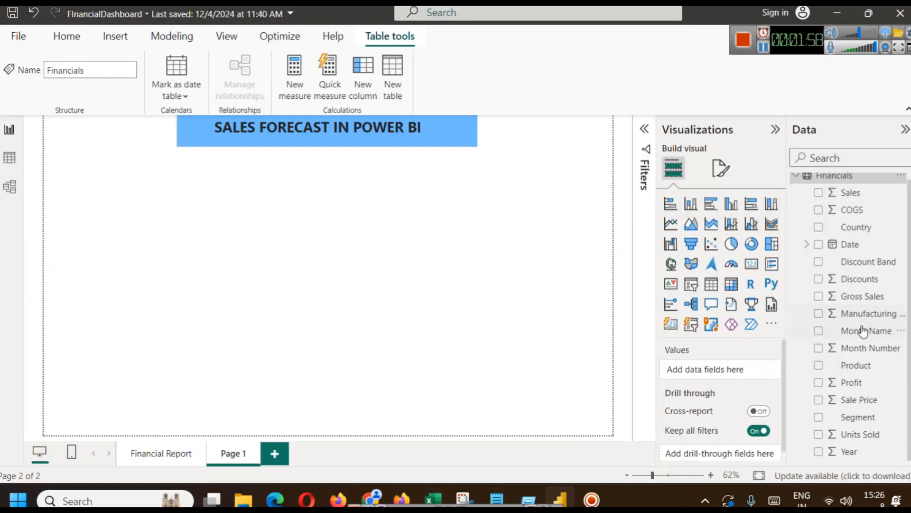
scroll(882, 316, up, 1)
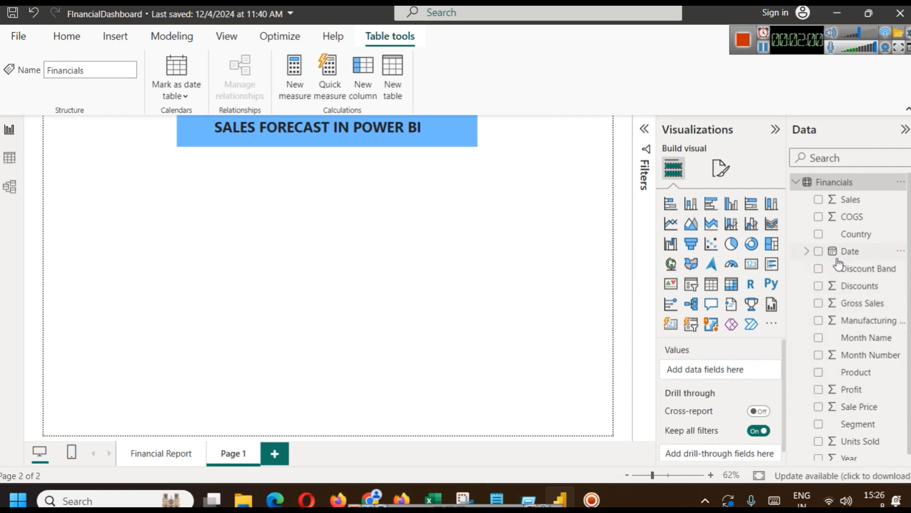
click(674, 231)
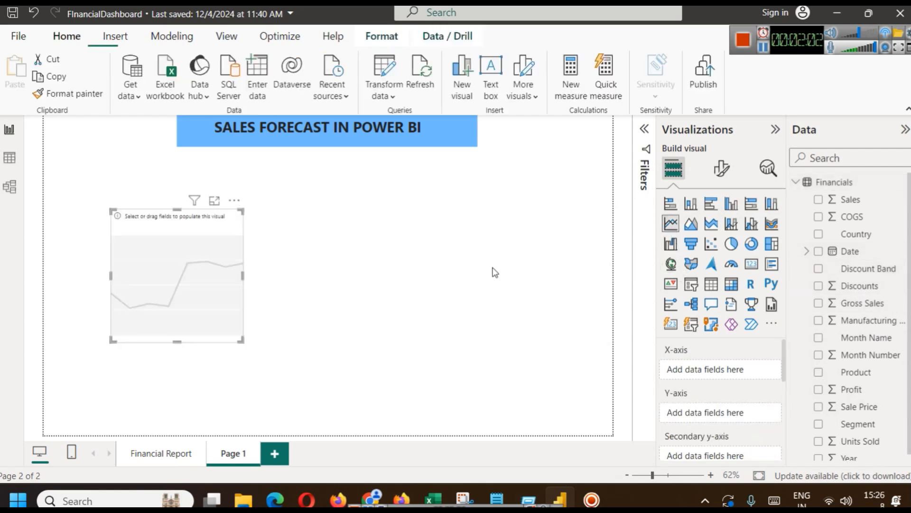
drag(244, 345, 372, 362)
drag(230, 308, 285, 299)
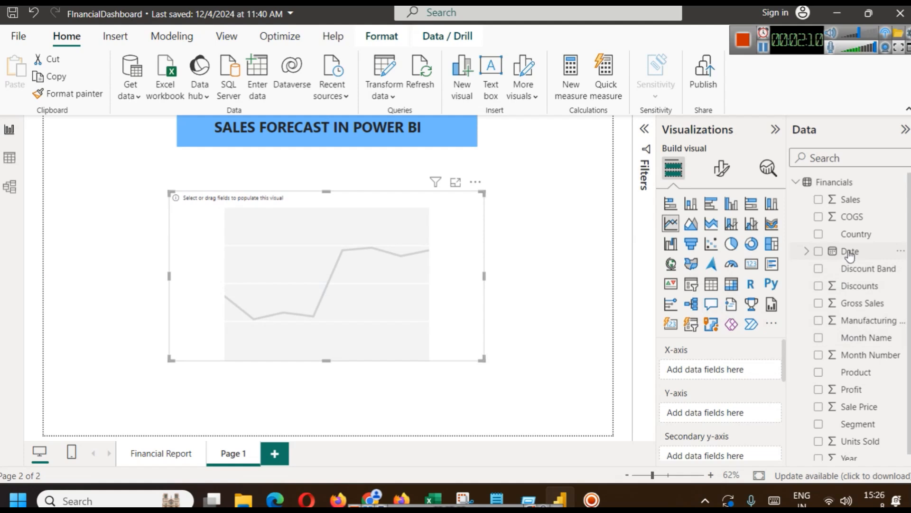
Put the Date field on the line chart's X-axis and expand its date hierarchy in the field list.
drag(850, 255, 722, 372)
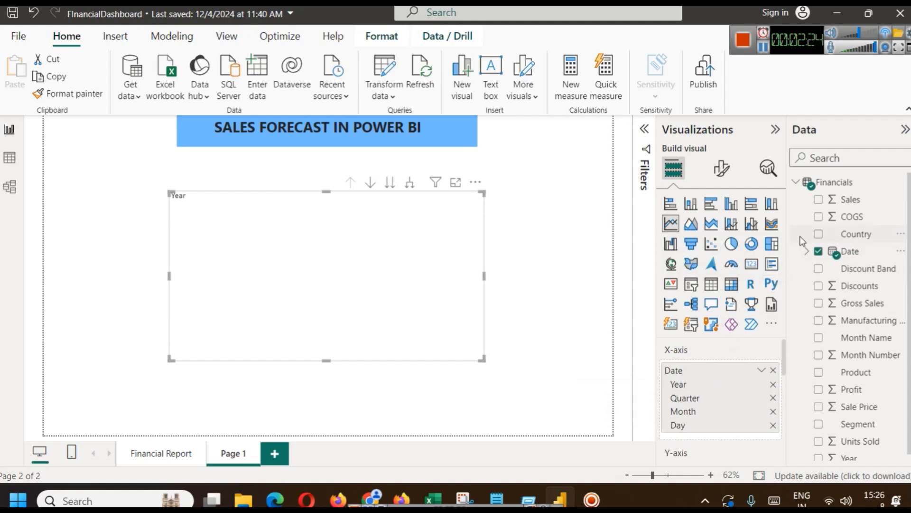
click(806, 251)
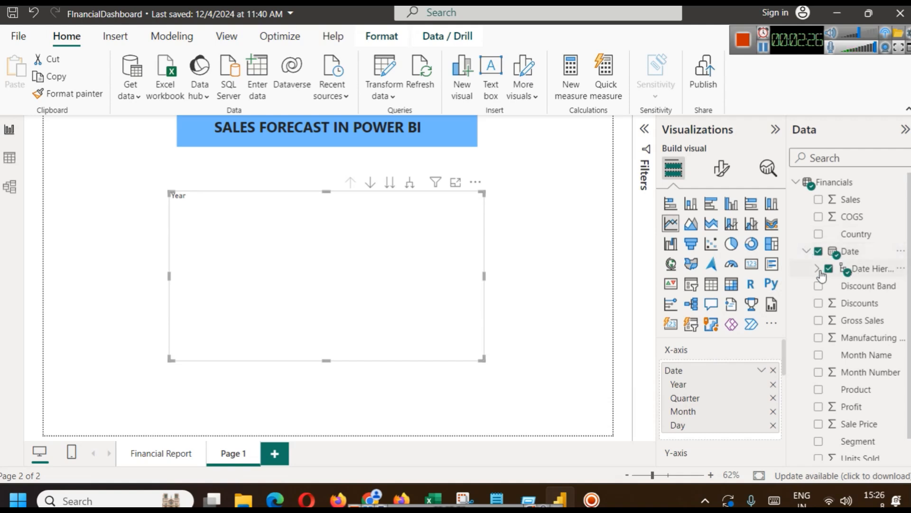
click(818, 269)
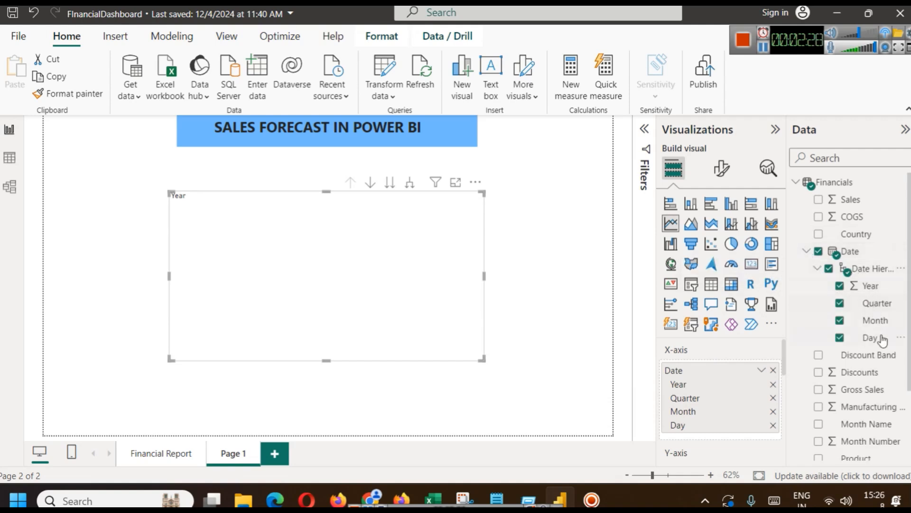
Collapse the Date hierarchy in the field list and put the Sales field on the line chart's Y-axis.
click(806, 251)
scroll(714, 390, down, 1)
scroll(714, 390, up, 1)
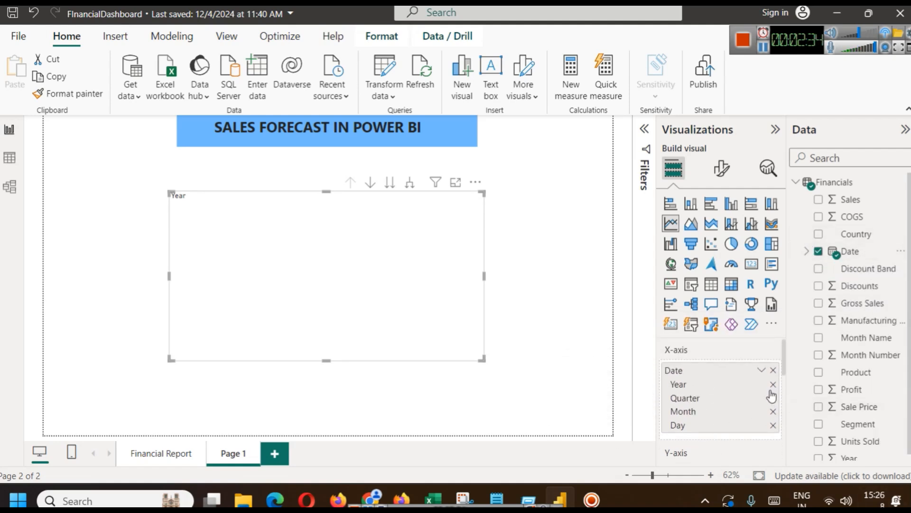
scroll(734, 380, down, 1)
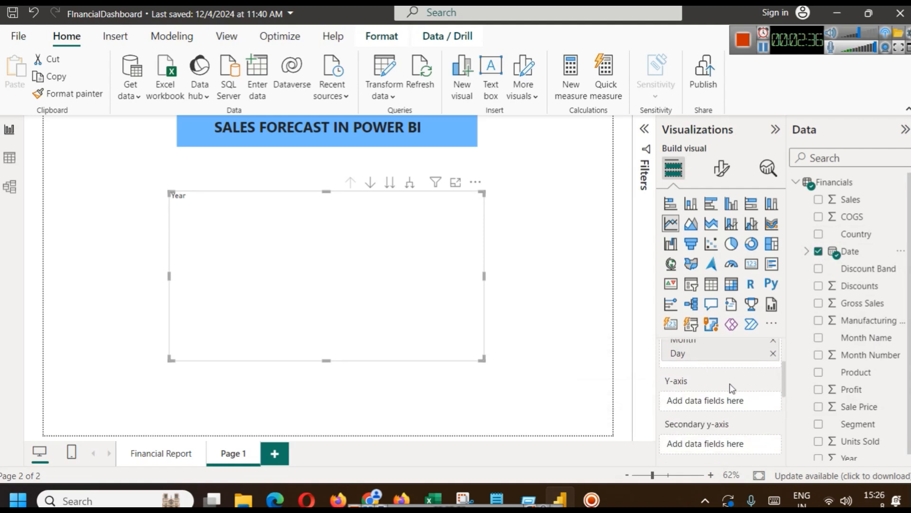
scroll(861, 373, down, 1)
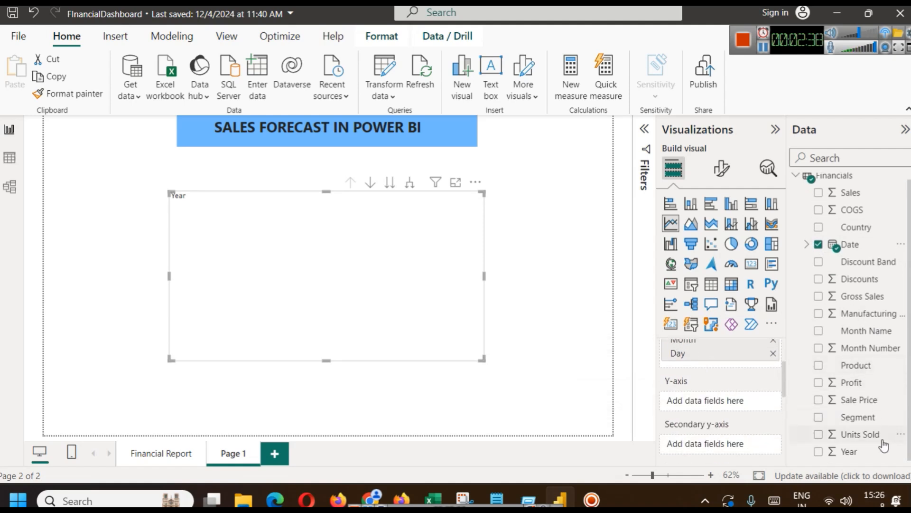
scroll(871, 432, up, 1)
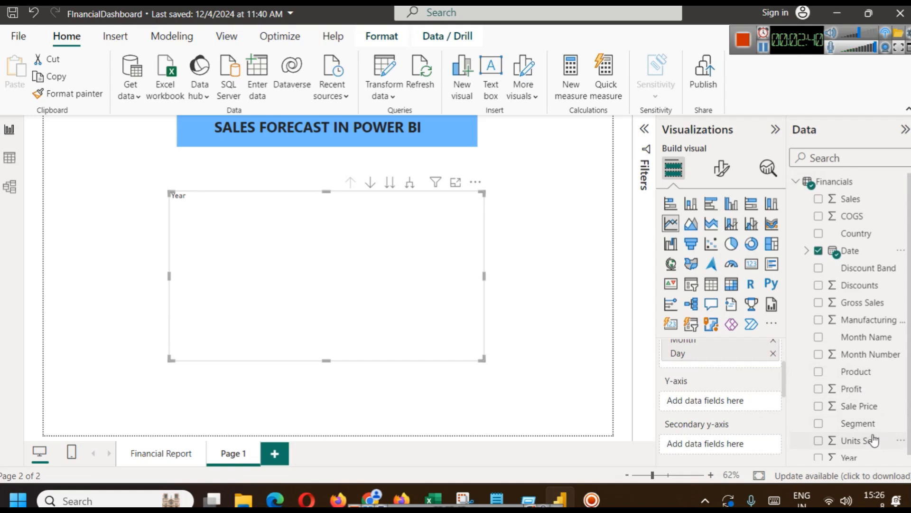
drag(854, 200, 721, 396)
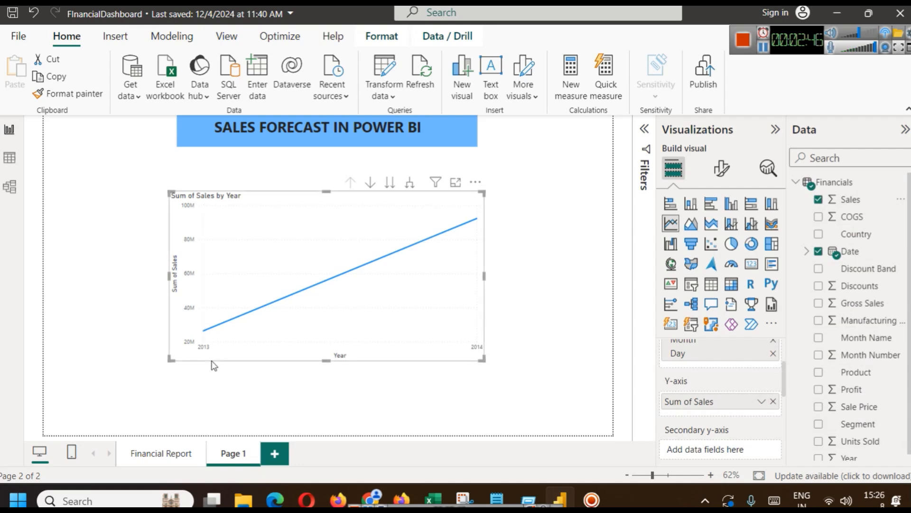
View the line chart in focus mode, return to the report, and expand it to the Quarter level with drill mode on.
click(456, 182)
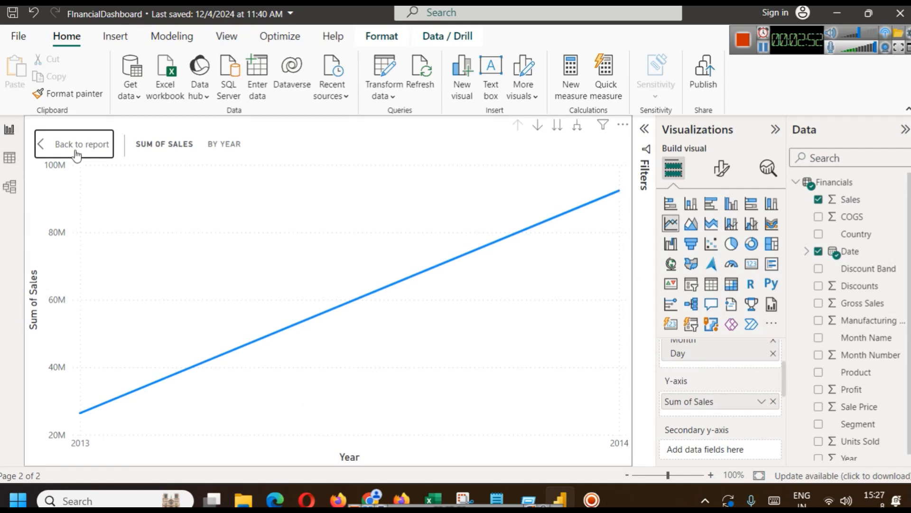
click(48, 143)
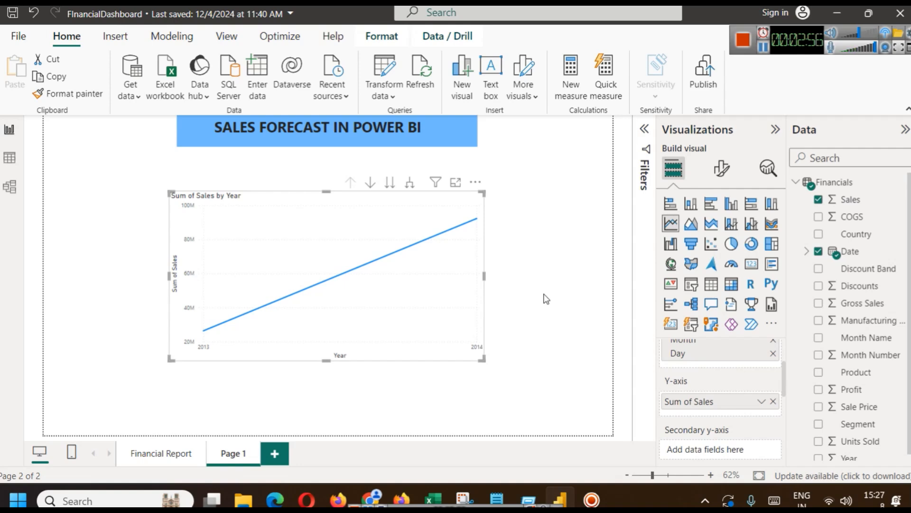
click(371, 183)
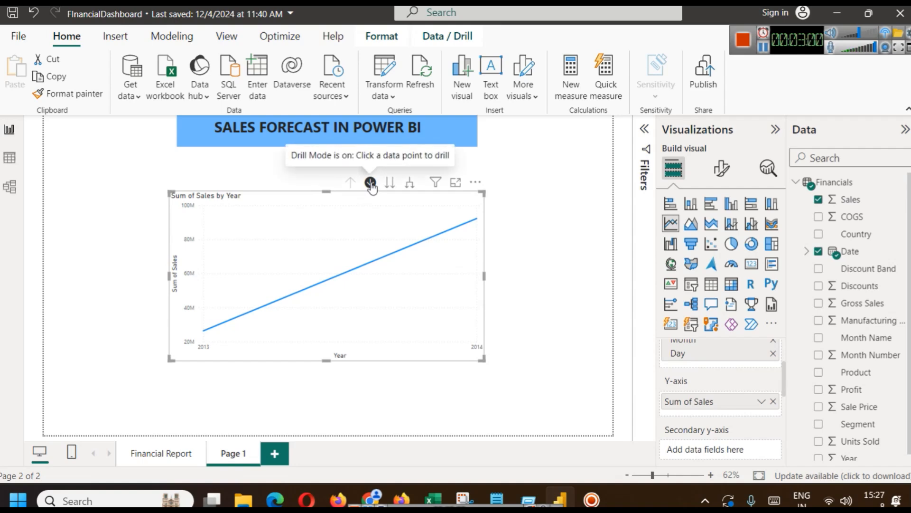
click(411, 184)
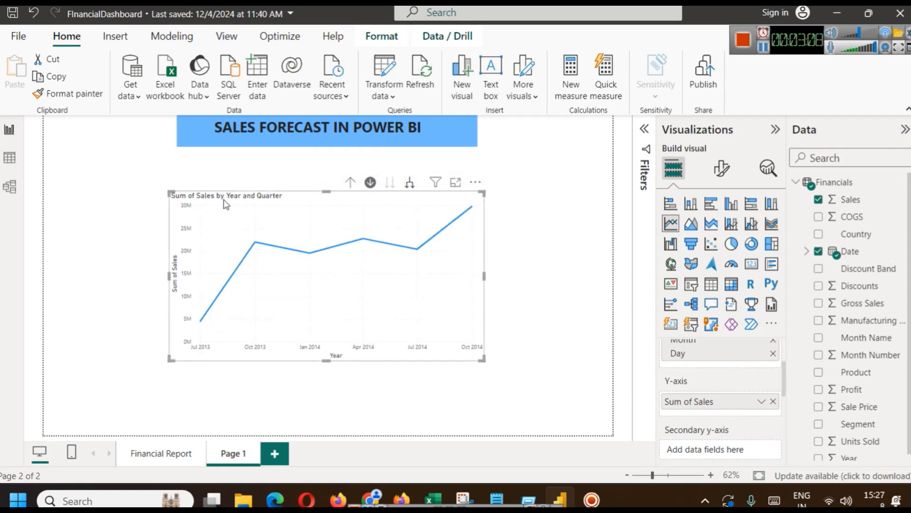
Format the line chart's title in bold with font size 20.
click(721, 168)
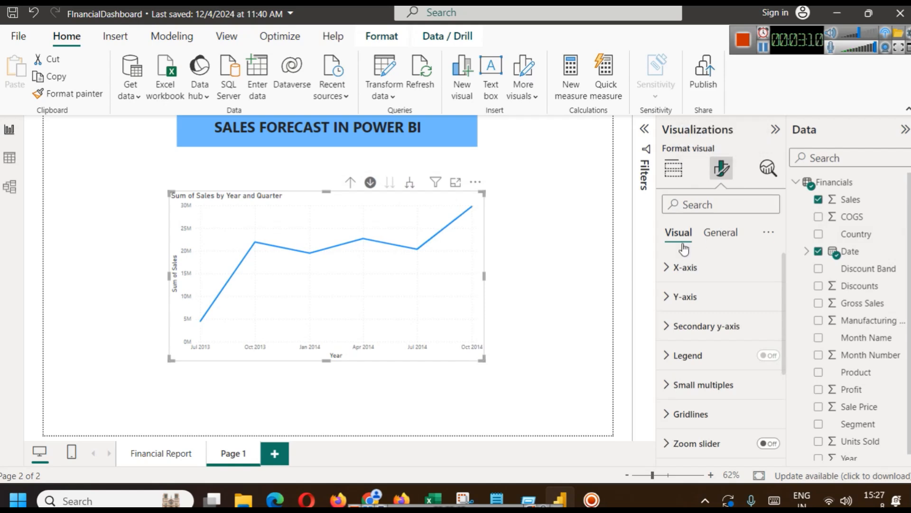
click(721, 232)
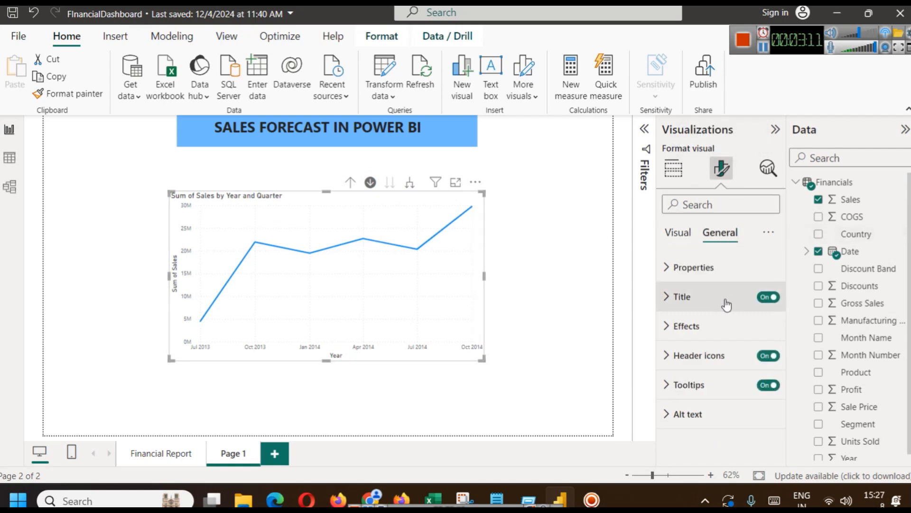
click(668, 298)
scroll(760, 369, down, 2)
click(767, 369)
click(768, 369)
click(768, 369)
click(684, 398)
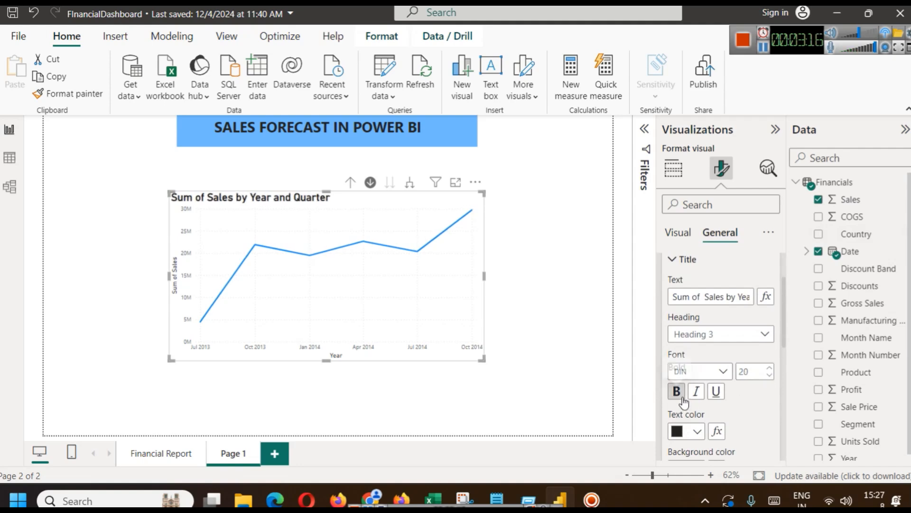
click(563, 283)
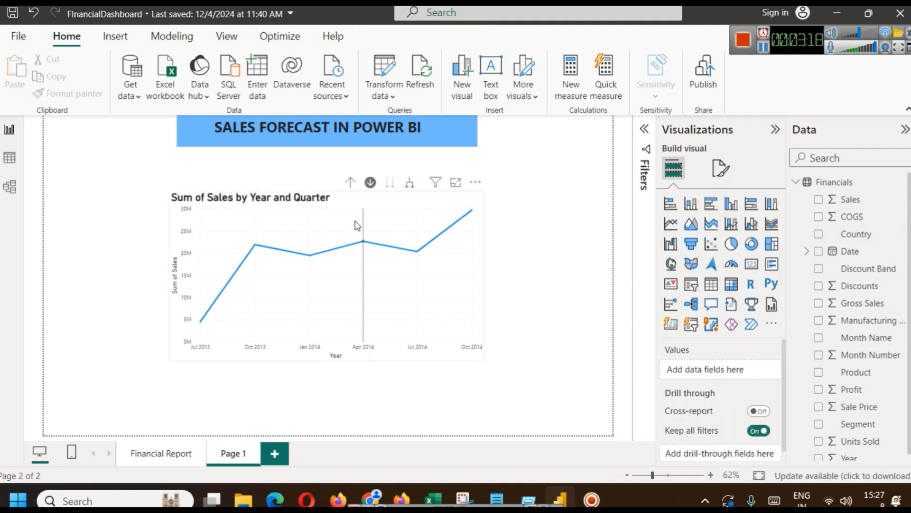
Drill into a data point on the line chart, and undo the recent changes back to the yearly sales view.
mouse_move(453, 232)
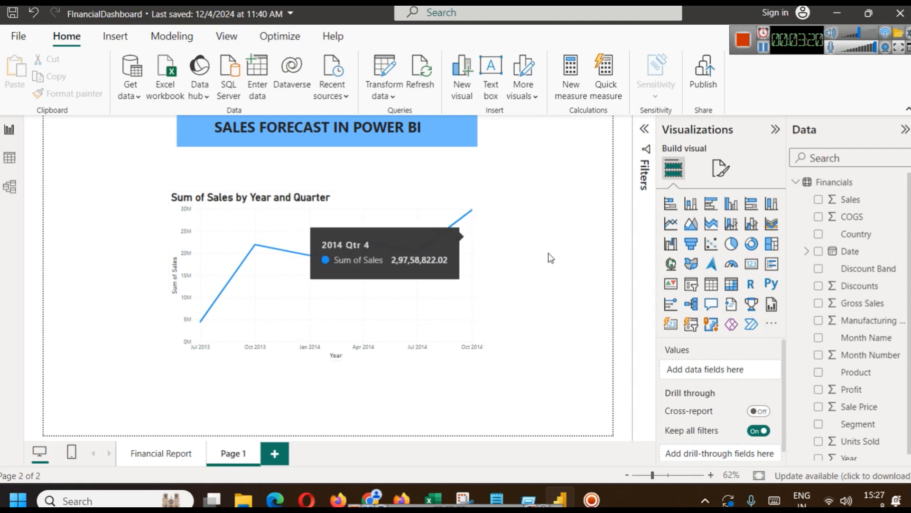
click(419, 237)
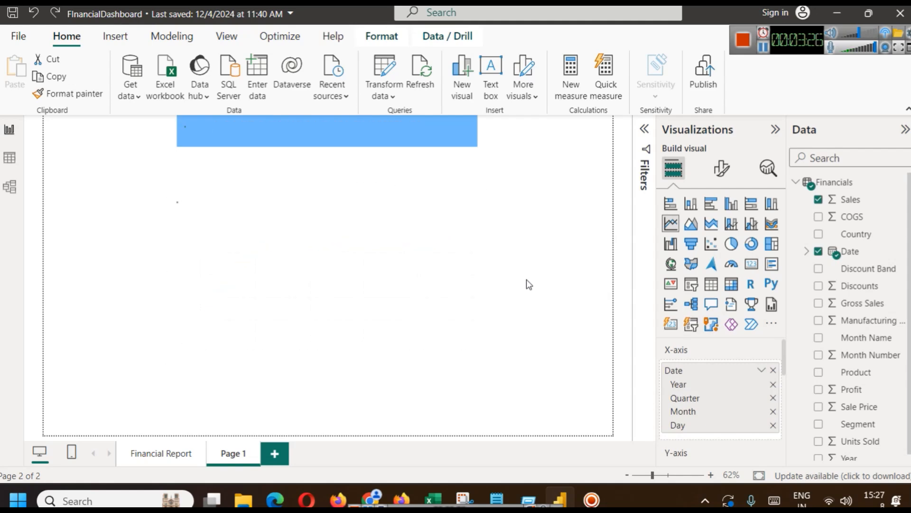
key(ctrl+z)
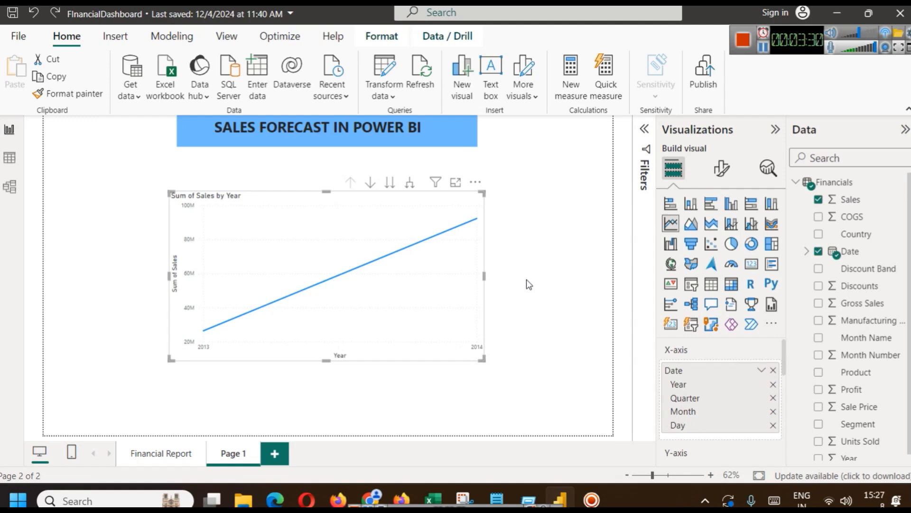
key(ctrl+z)
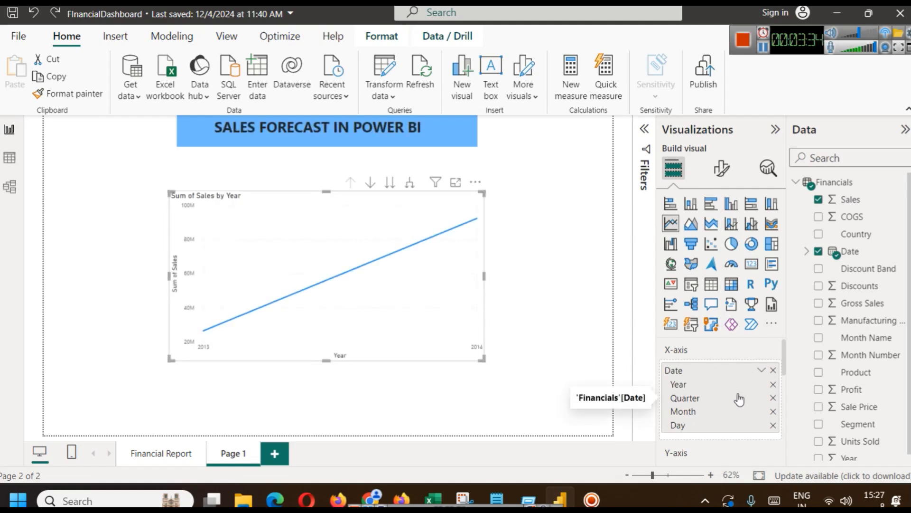
Remove the Day, Month and Year levels from the line chart's X-axis, keeping only Quarter.
click(772, 425)
click(773, 411)
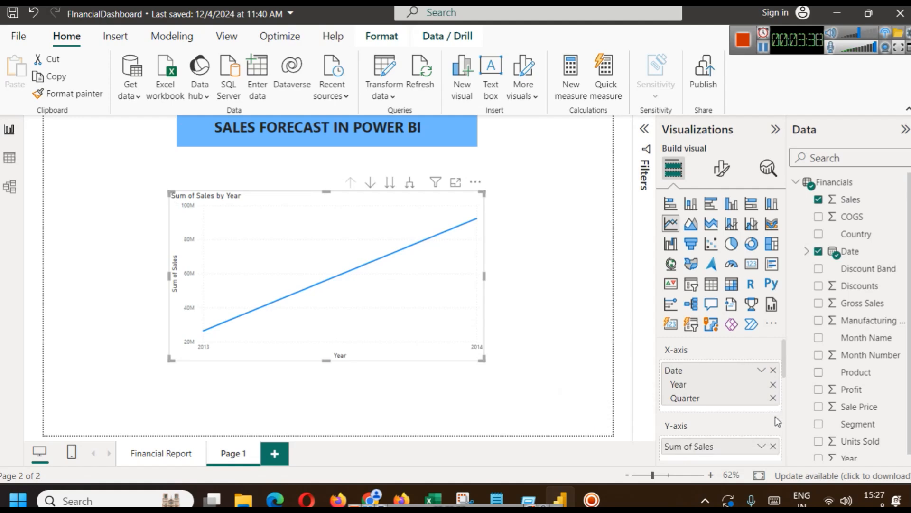
click(773, 384)
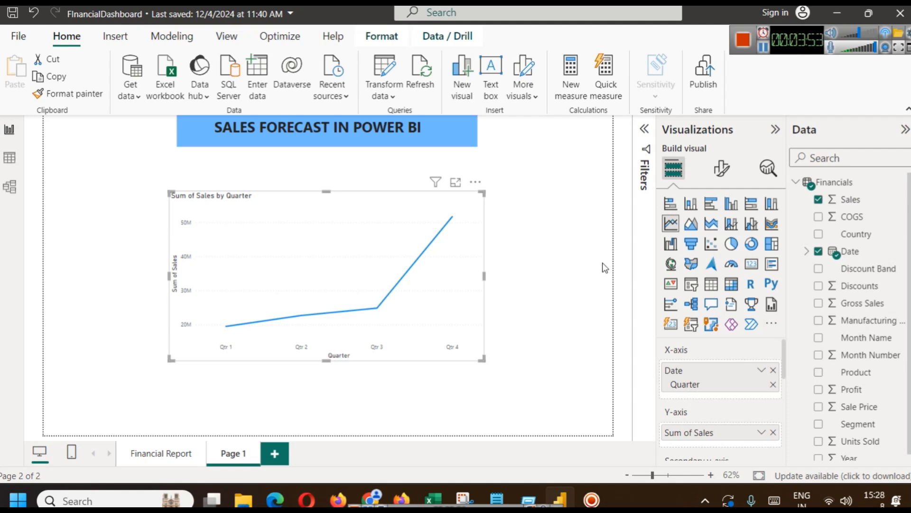
Undo the removal of the Year, Month and Day levels from the X-axis.
key(ctrl+z)
key(ctrl+z)
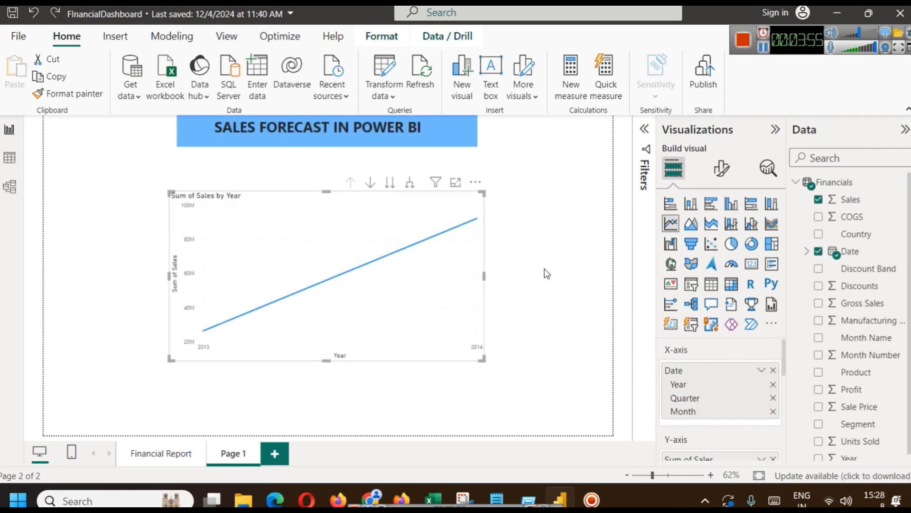
key(ctrl+z)
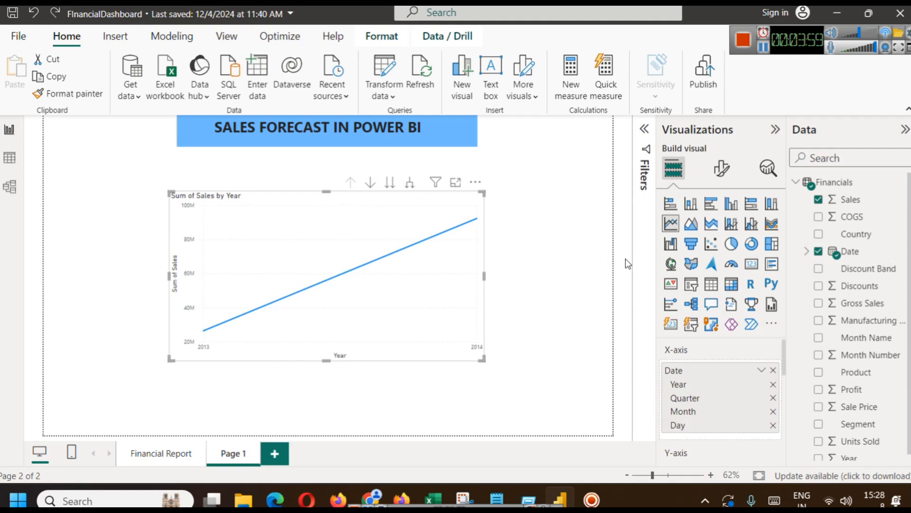
Turn on drill mode for the line chart and expand it one level down to Year and Quarter.
click(370, 189)
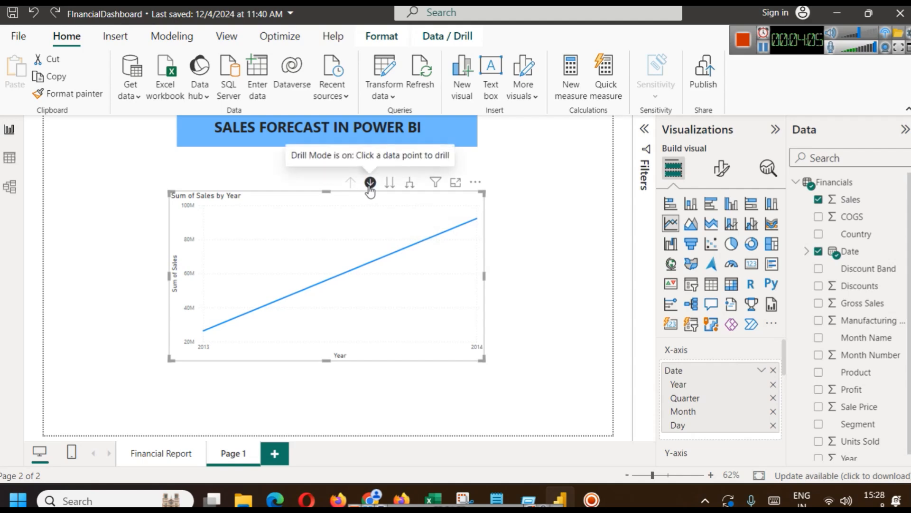
click(411, 188)
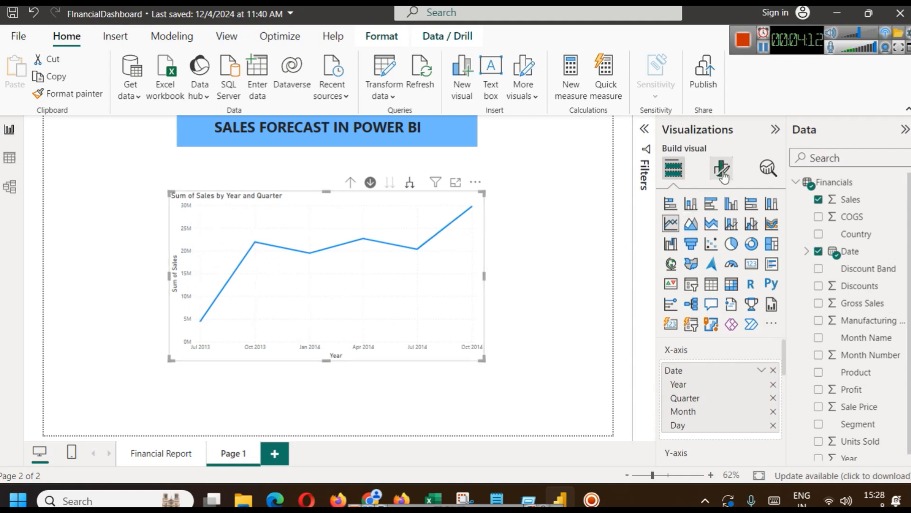
Increase the line chart title's font size to about 23 and deselect the chart.
click(721, 169)
click(720, 232)
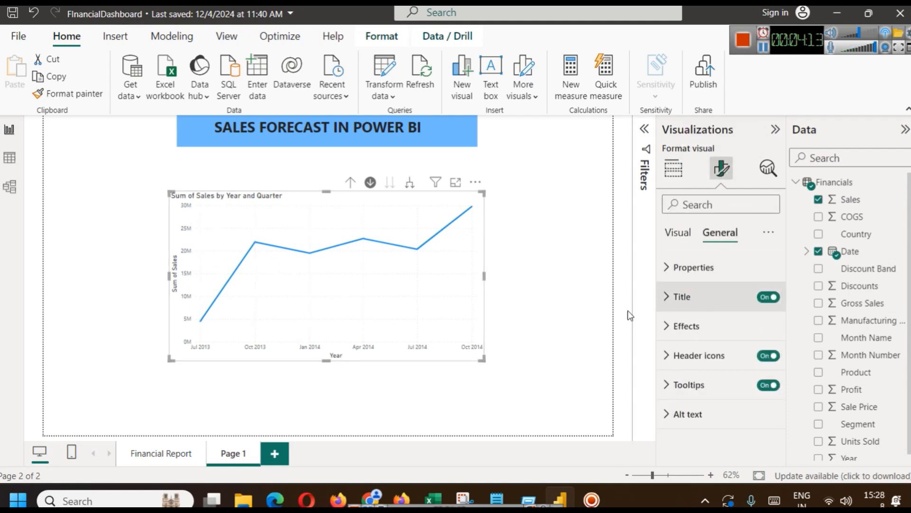
click(669, 297)
scroll(787, 371, down, 1)
click(772, 368)
click(772, 367)
click(772, 368)
click(771, 368)
click(772, 368)
click(771, 368)
click(772, 367)
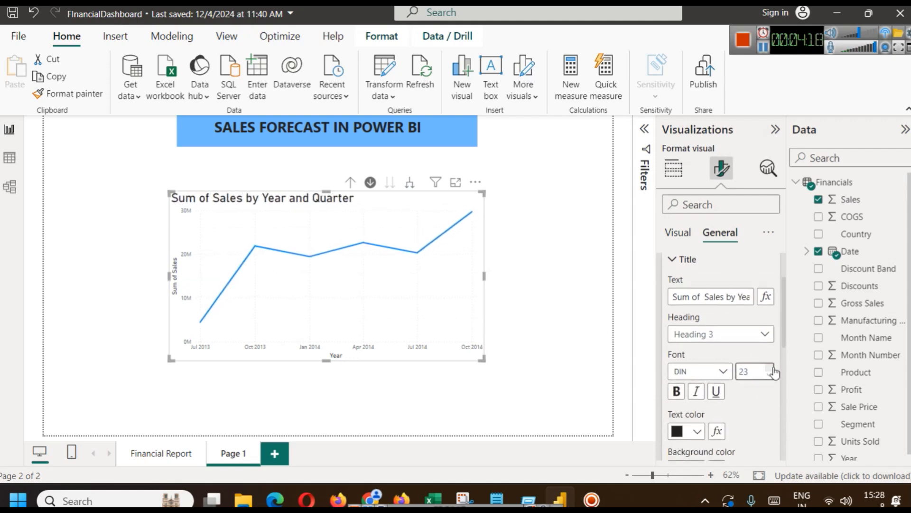
click(563, 281)
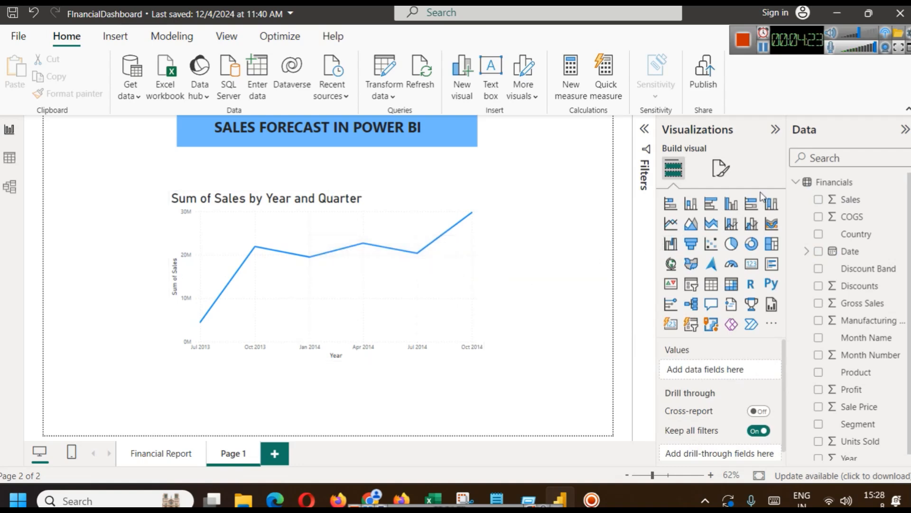
Drill into the Jul 2014 quarter on the line chart and undo that drill-down.
click(394, 285)
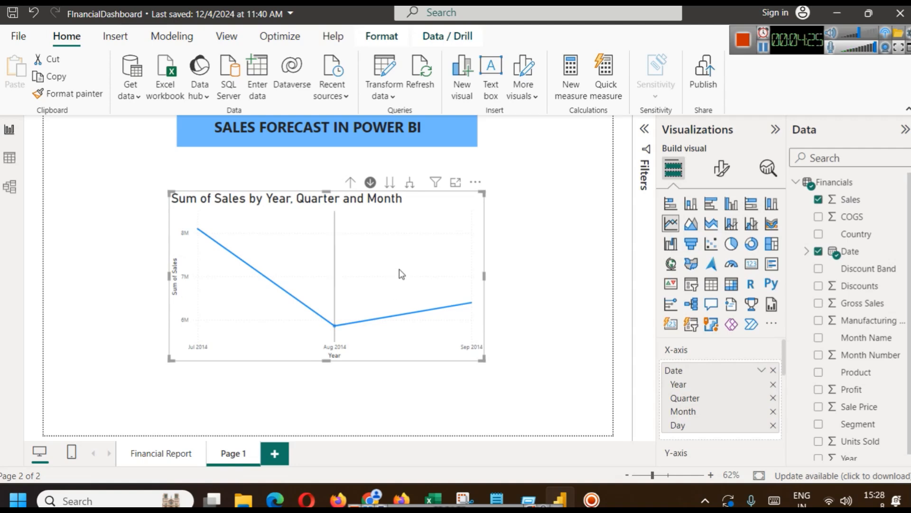
key(ctrl+z)
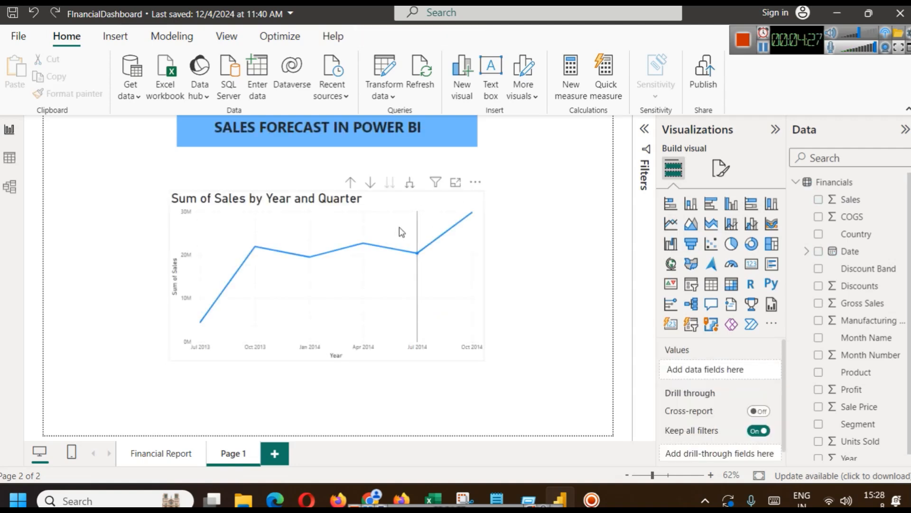
Select the line chart and check the options of its X-axis Date field without changing them.
click(237, 197)
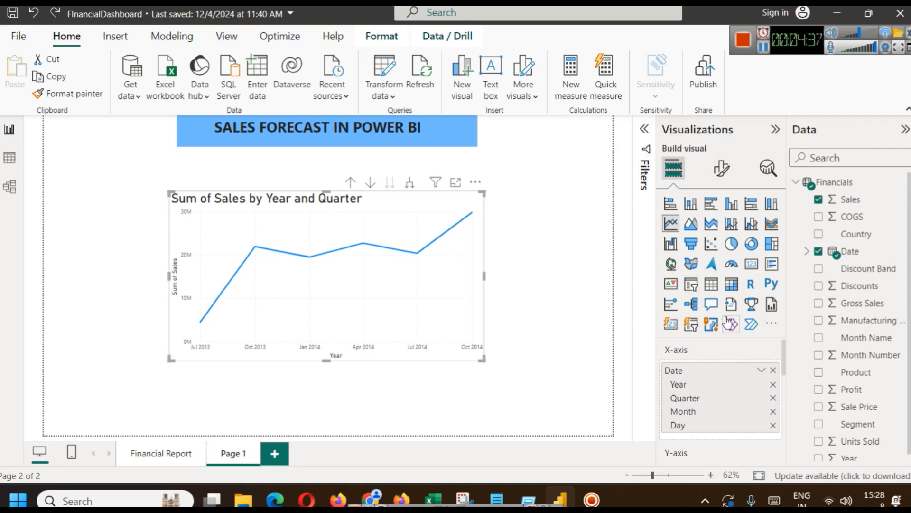
scroll(740, 370, down, 3)
scroll(730, 369, up, 3)
click(762, 370)
click(722, 354)
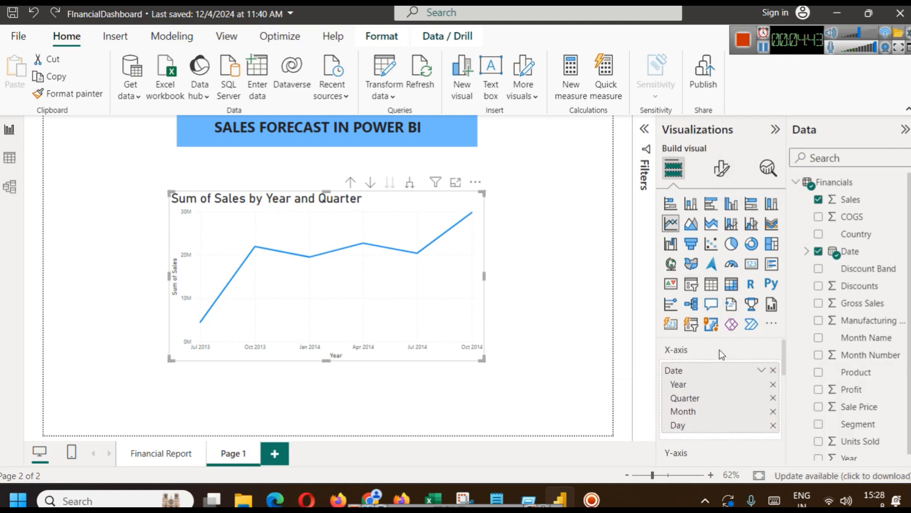
Look through the line chart's analytics options, from Trend line to Find anomalies, and locate Forecast.
click(721, 167)
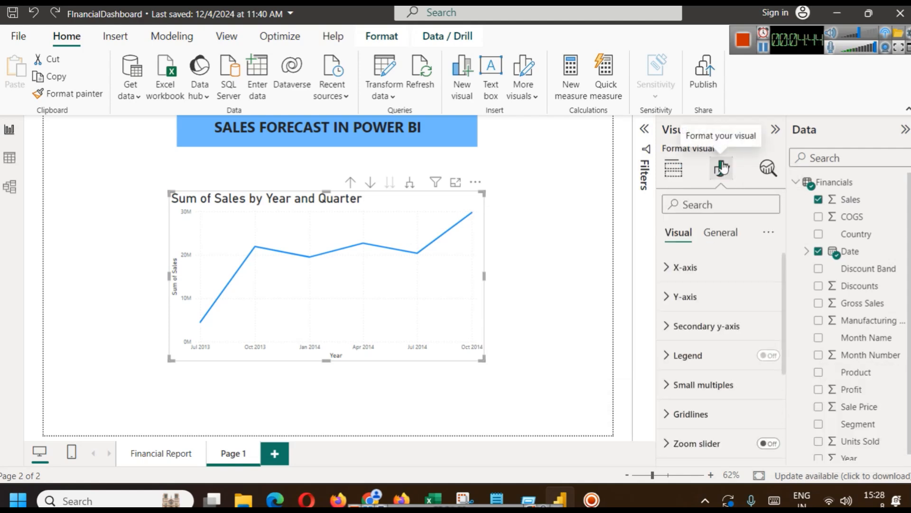
click(767, 169)
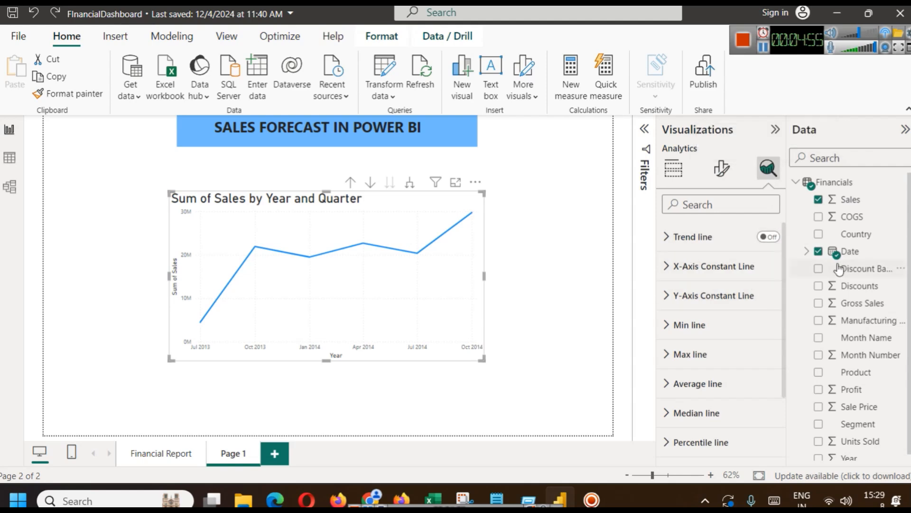
scroll(716, 304, down, 3)
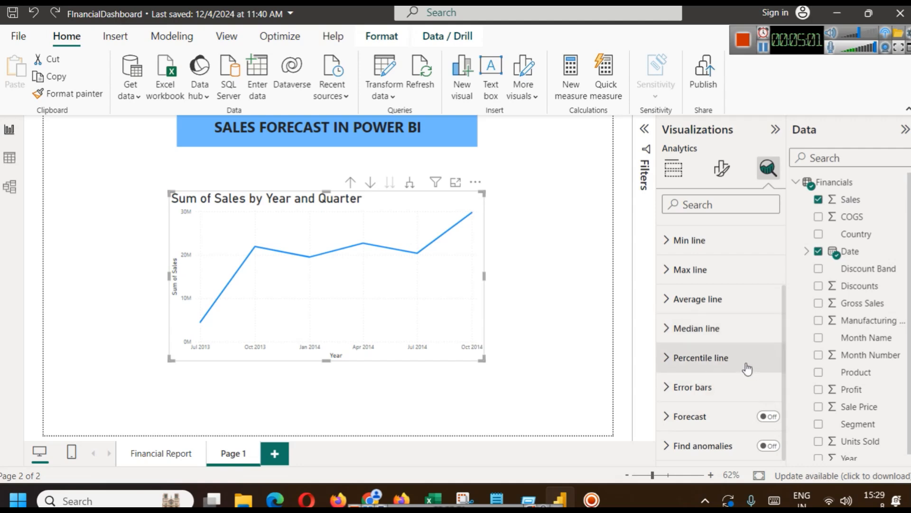
scroll(678, 408, up, 3)
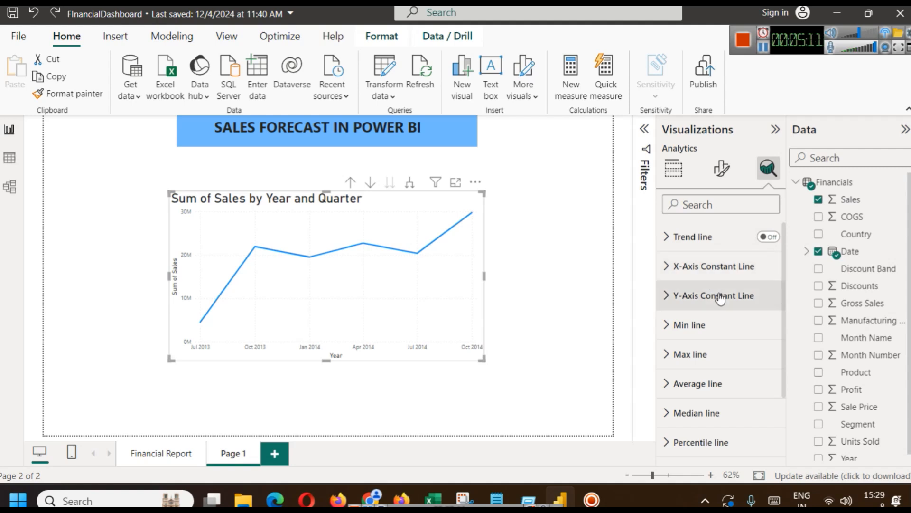
scroll(715, 304, down, 2)
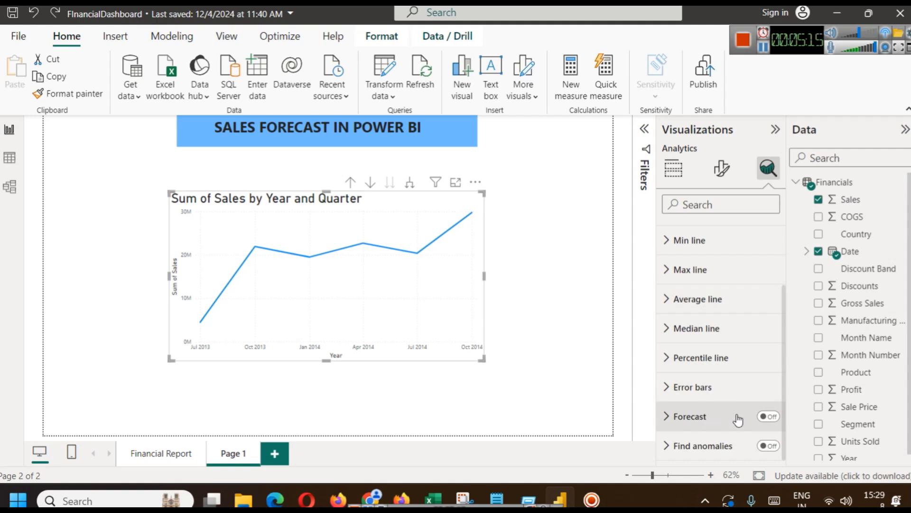
Turn on the forecast for the Sales by Year and Quarter line chart and inspect its points.
scroll(731, 380, up, 2)
scroll(751, 266, down, 2)
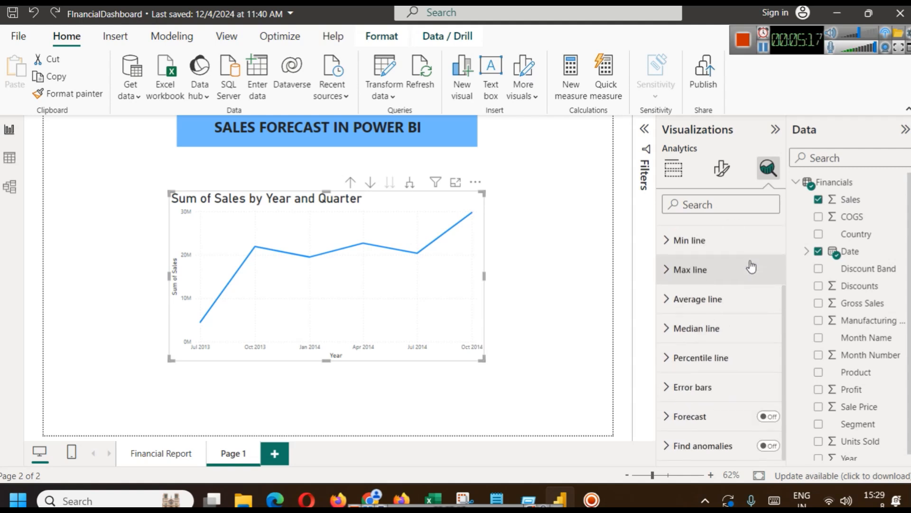
click(765, 417)
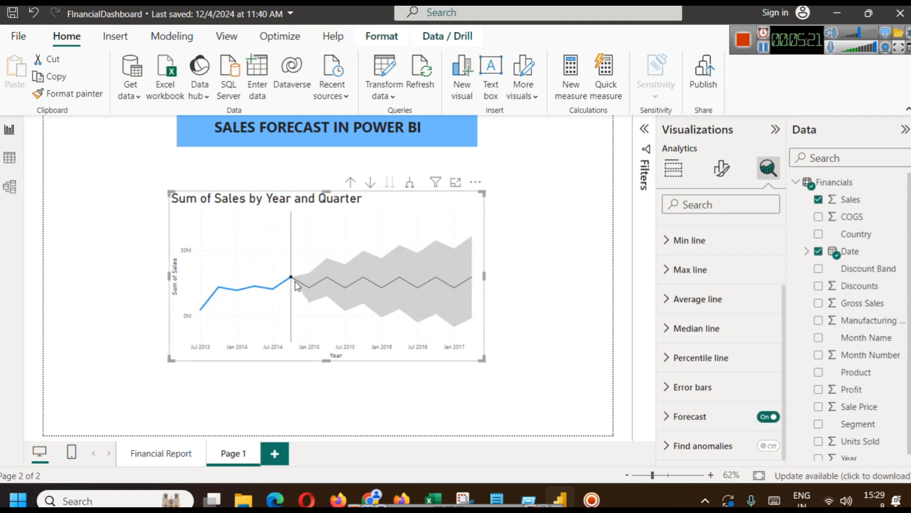
mouse_move(325, 292)
mouse_move(199, 318)
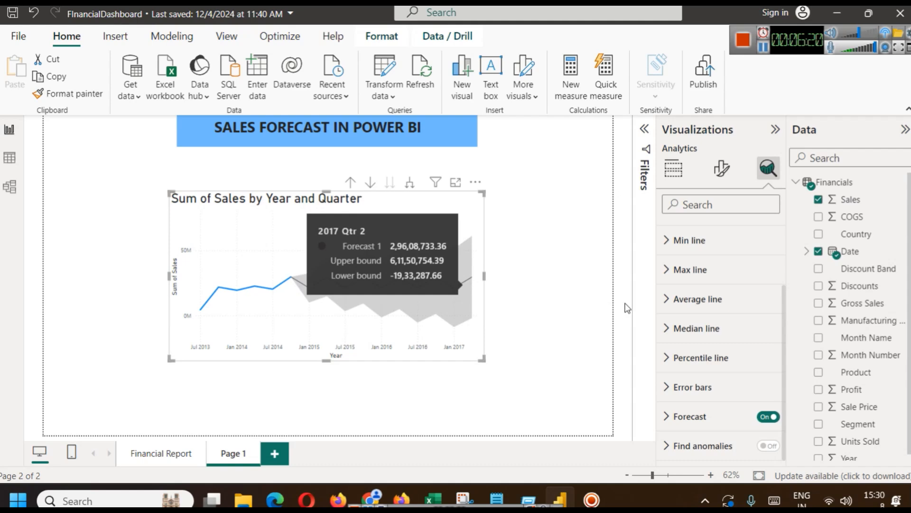
Expand the forecast options and check the available units without changing them.
click(690, 416)
scroll(710, 357, down, 3)
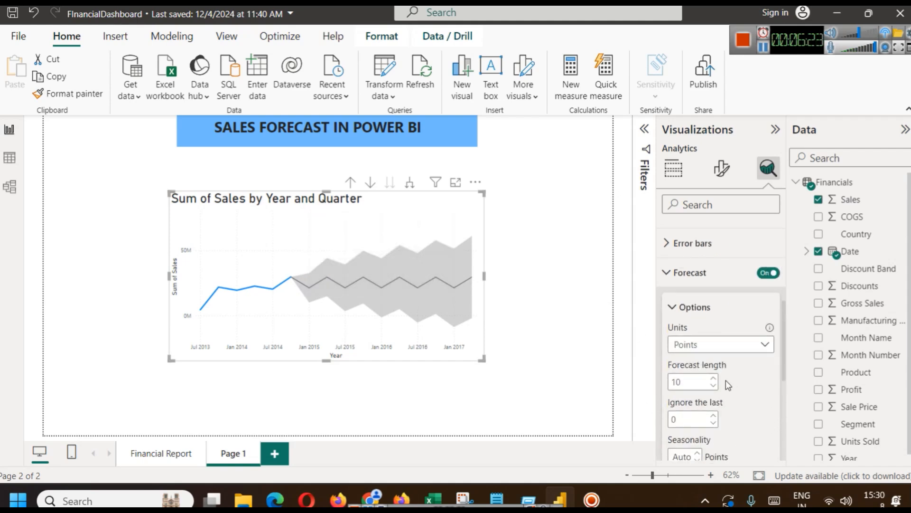
click(723, 345)
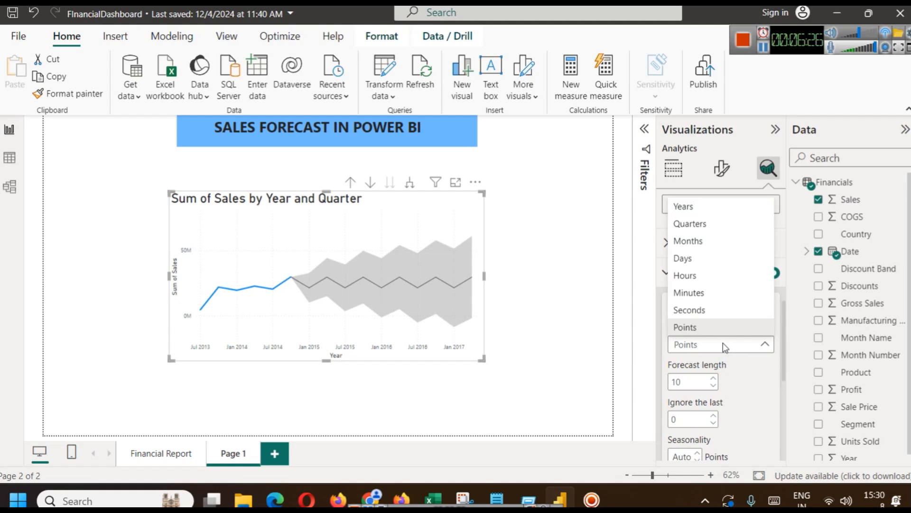
click(722, 342)
scroll(753, 376, down, 2)
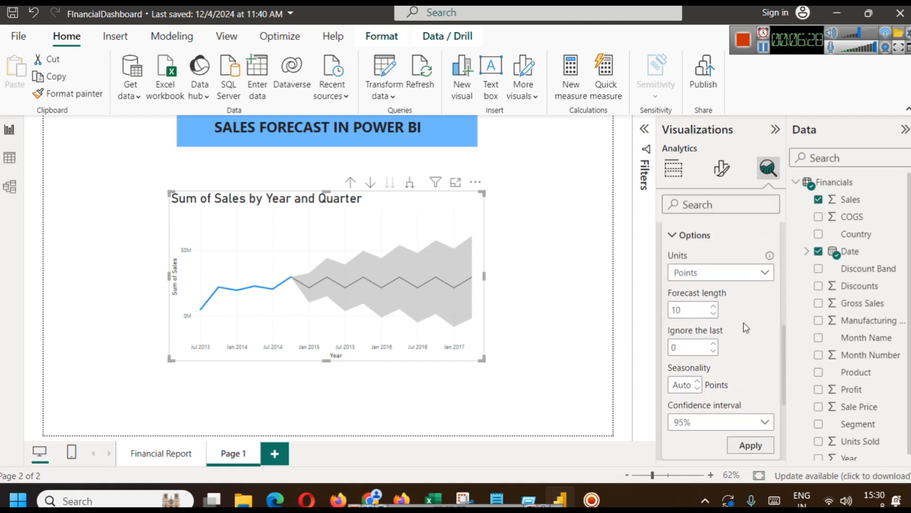
Set the forecast length to 4 points and apply it to the quarterly line chart.
click(713, 316)
click(714, 314)
click(749, 445)
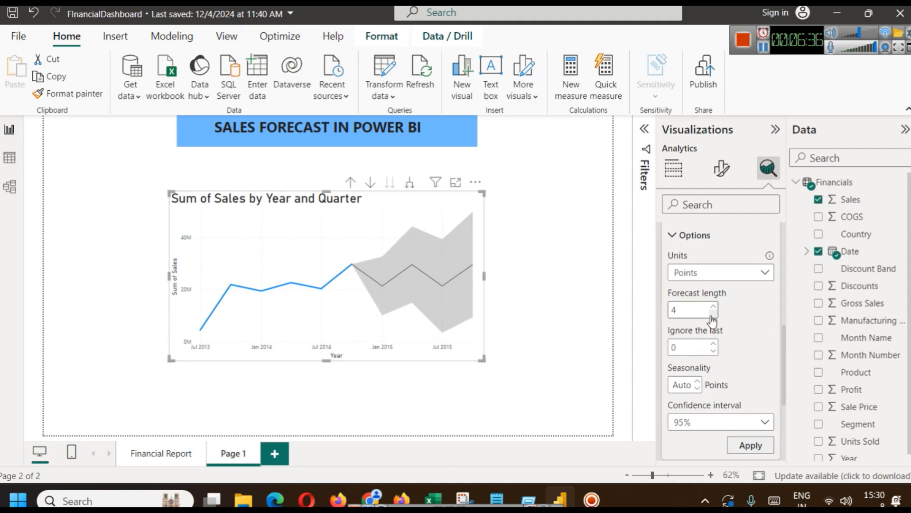
Set the quarterly chart's forecast length back to 10 points, apply it and inspect the forecast.
scroll(707, 332, up, 3)
scroll(707, 331, down, 2)
click(714, 378)
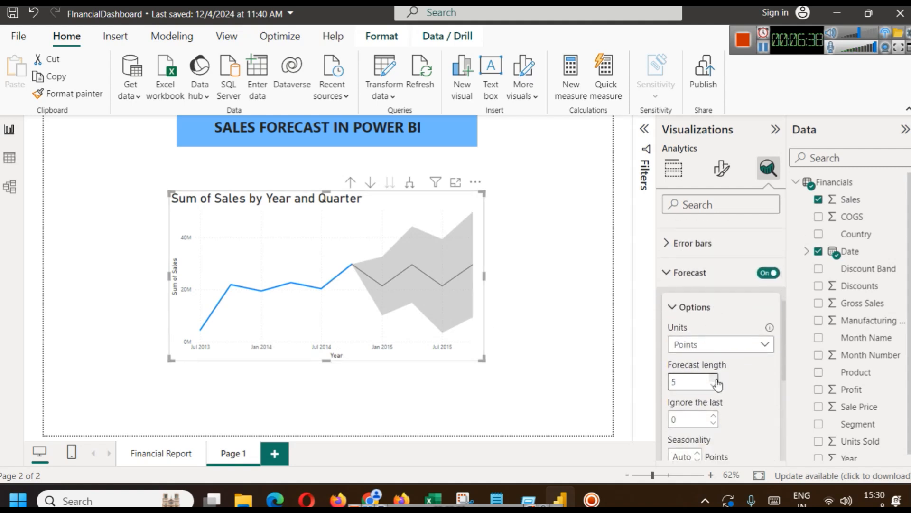
click(714, 378)
scroll(740, 395, down, 2)
click(750, 445)
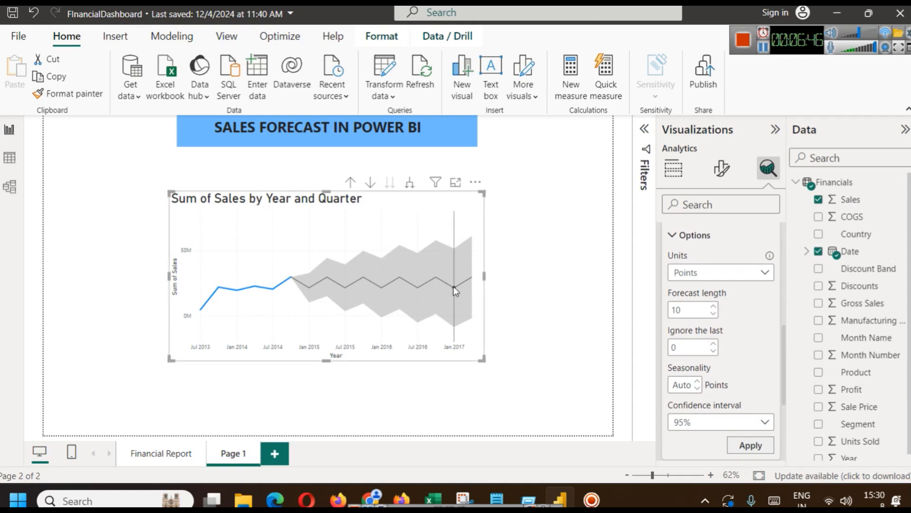
mouse_move(457, 338)
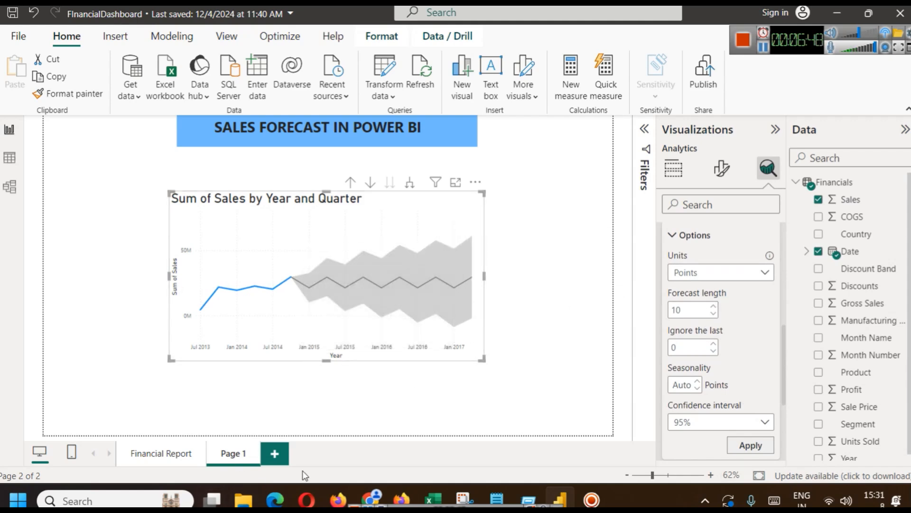
Add a new report page and place an enlarged, empty line chart near the middle of its canvas.
click(281, 455)
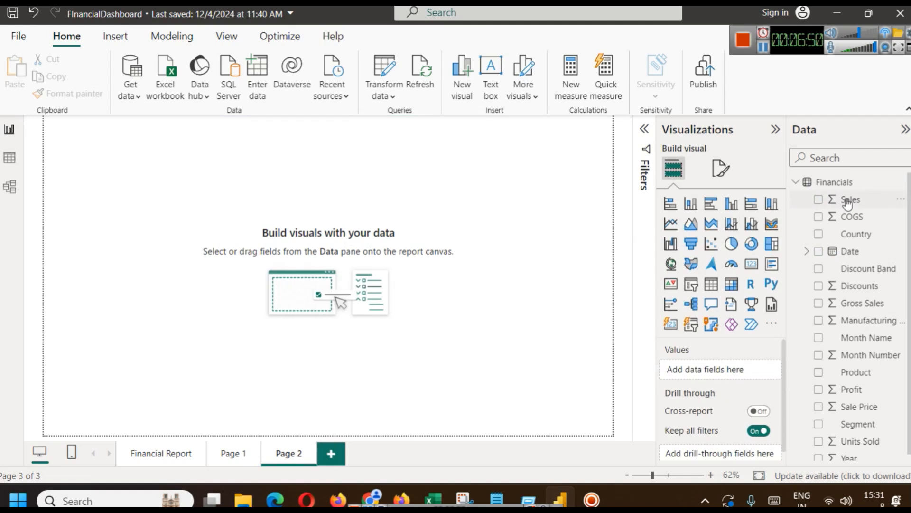
click(671, 223)
drag(169, 235, 336, 334)
drag(258, 273, 365, 298)
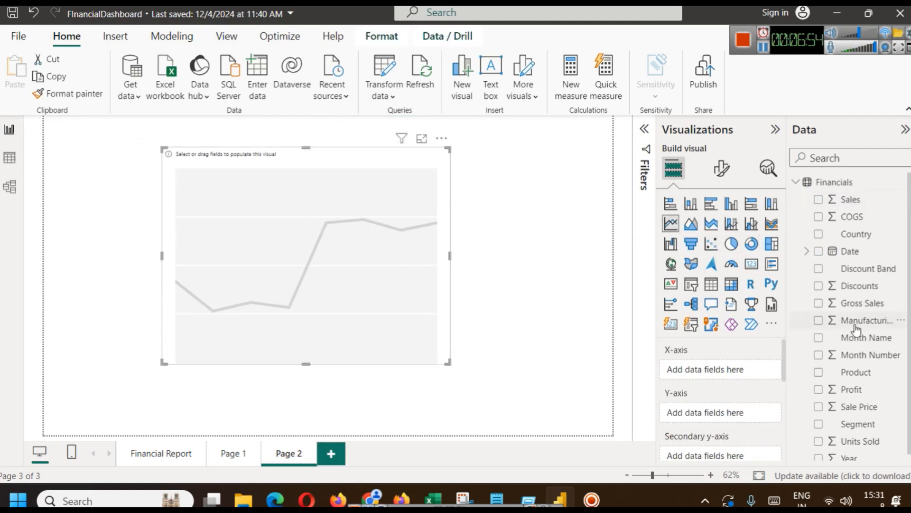
Assign Year from the Date hierarchy to the new line chart's X-axis and Sales to its Y-axis.
click(807, 251)
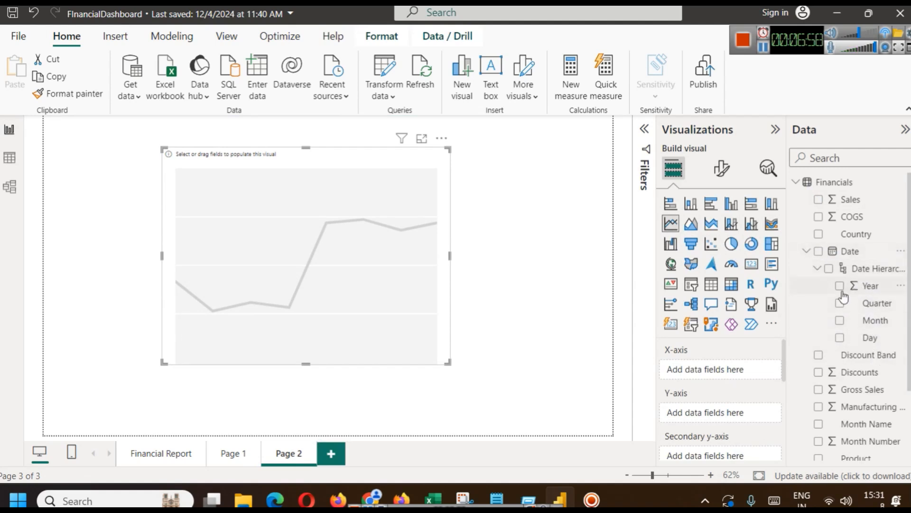
drag(857, 287, 706, 372)
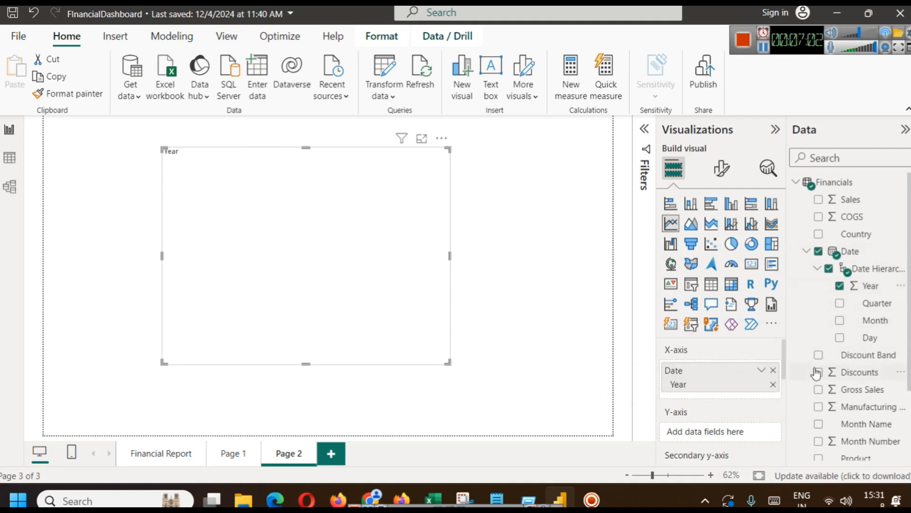
scroll(903, 384, down, 3)
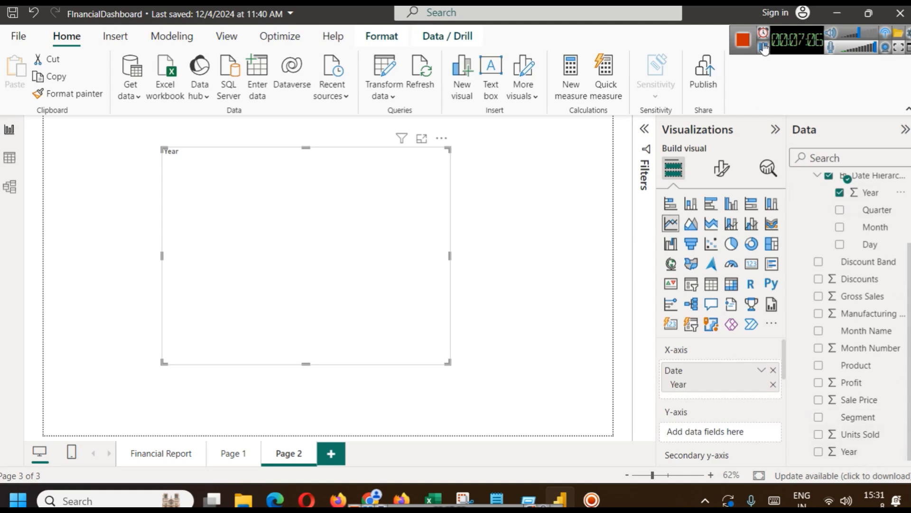
scroll(823, 157, up, 3)
drag(851, 201, 723, 440)
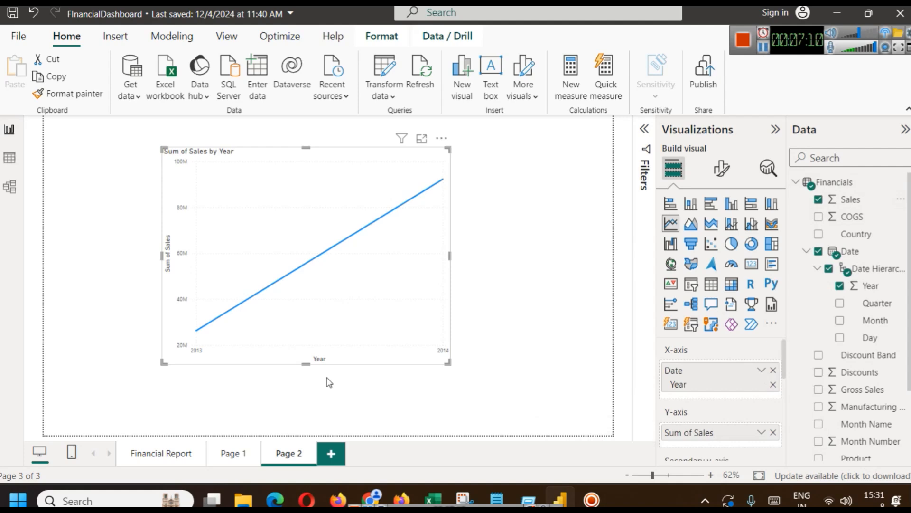
Turn on the forecast for the Sales by Year line chart and inspect its last forecast point.
mouse_move(197, 342)
click(768, 170)
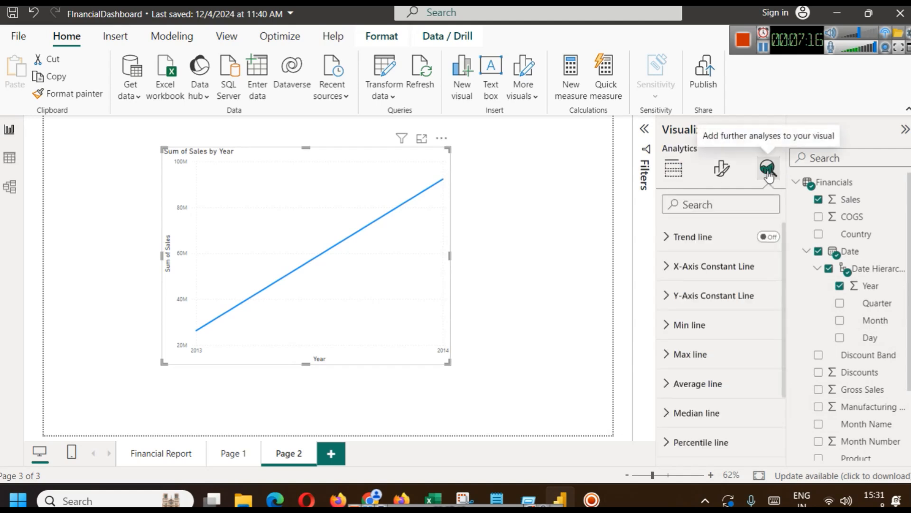
scroll(706, 365, down, 3)
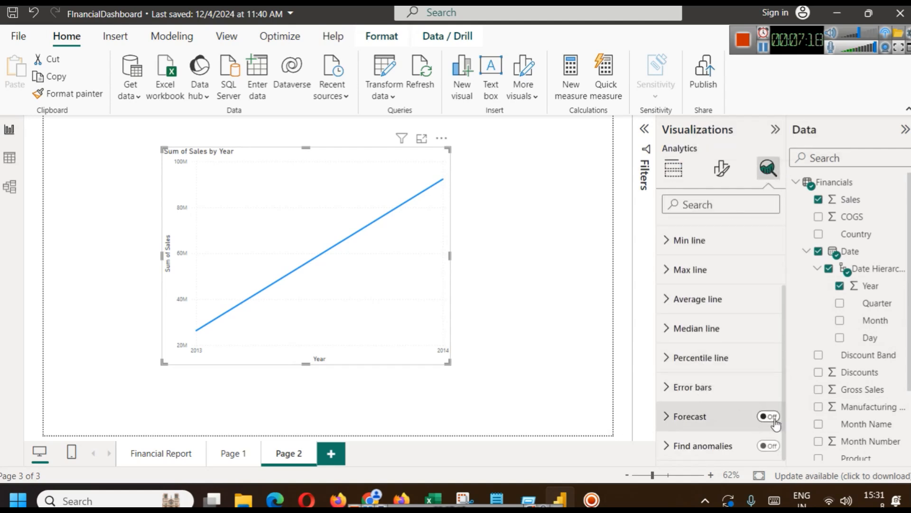
click(773, 418)
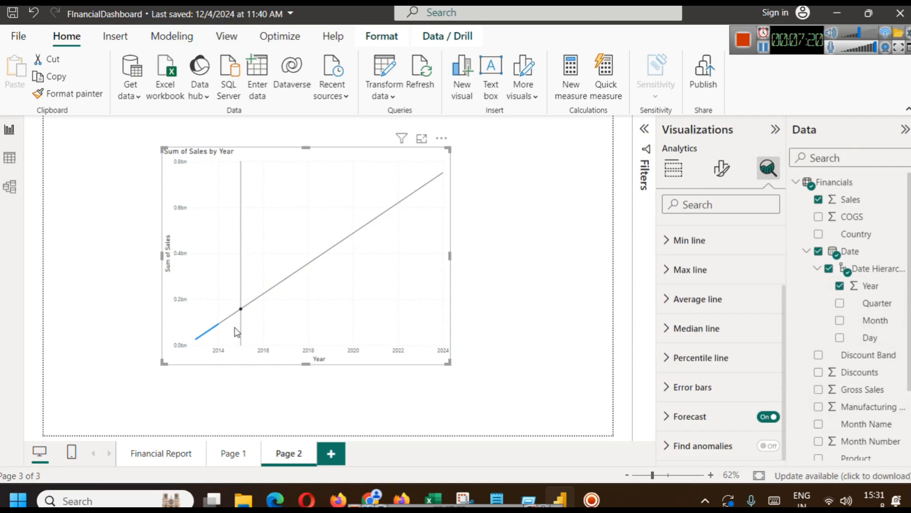
mouse_move(446, 179)
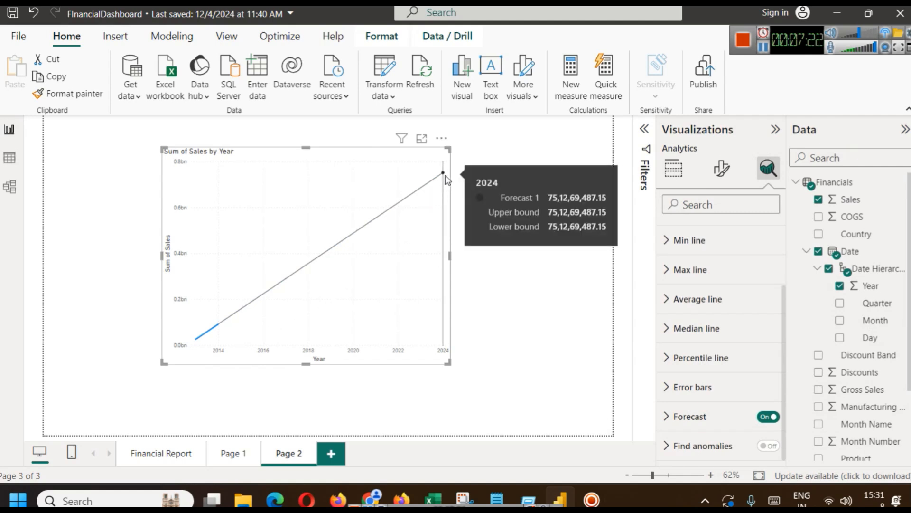
Set the yearly chart's forecast length to 6 points and apply it.
click(667, 417)
scroll(716, 377, down, 3)
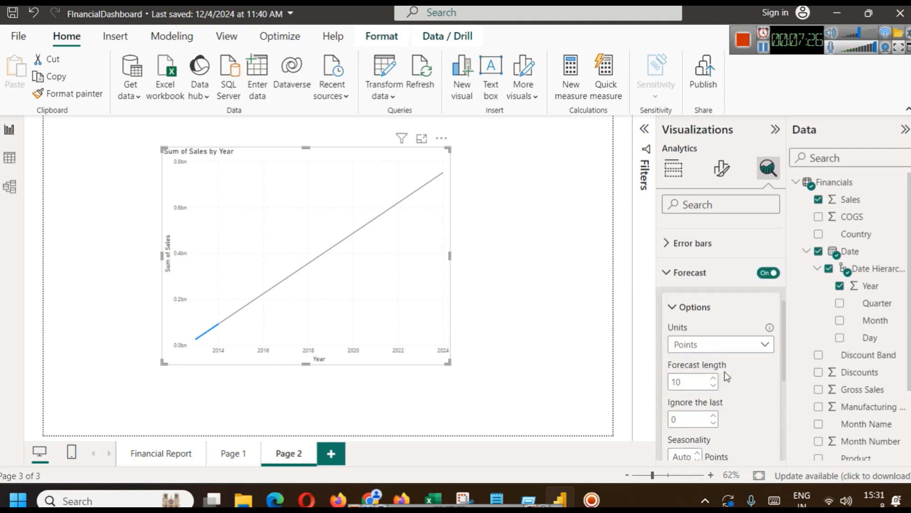
scroll(717, 366, down, 2)
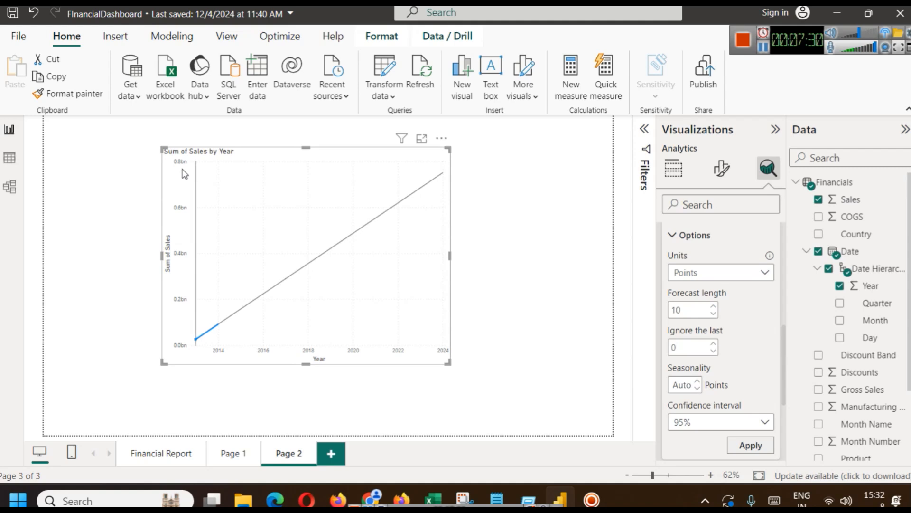
click(715, 314)
click(714, 314)
click(714, 313)
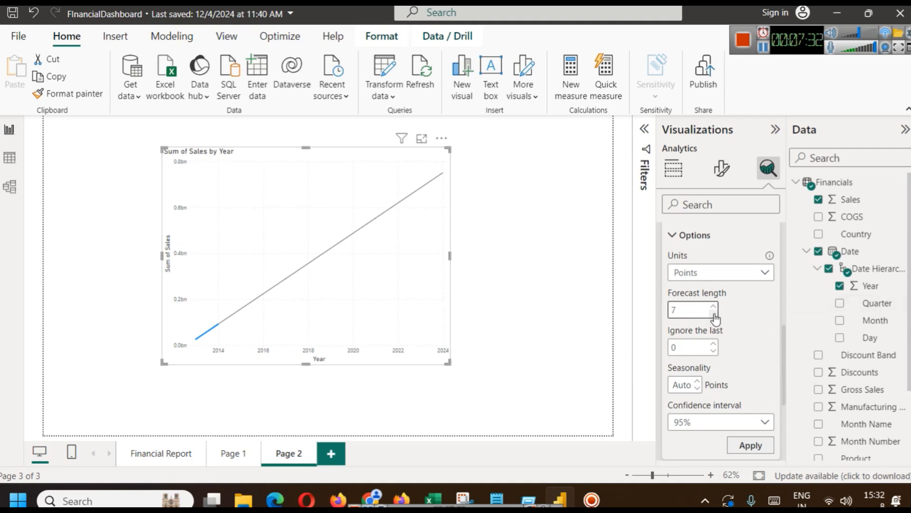
click(752, 445)
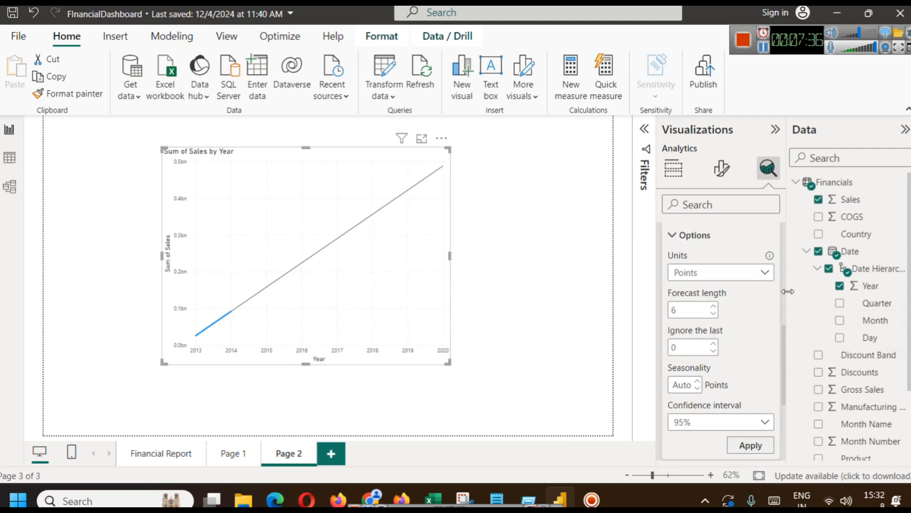
Try a 99% confidence interval for the yearly forecast and return it to 95%.
click(749, 429)
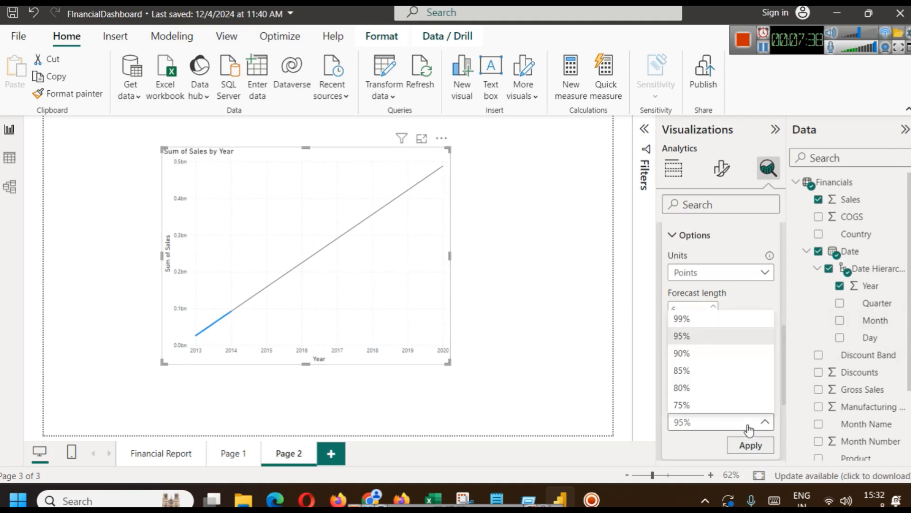
click(697, 319)
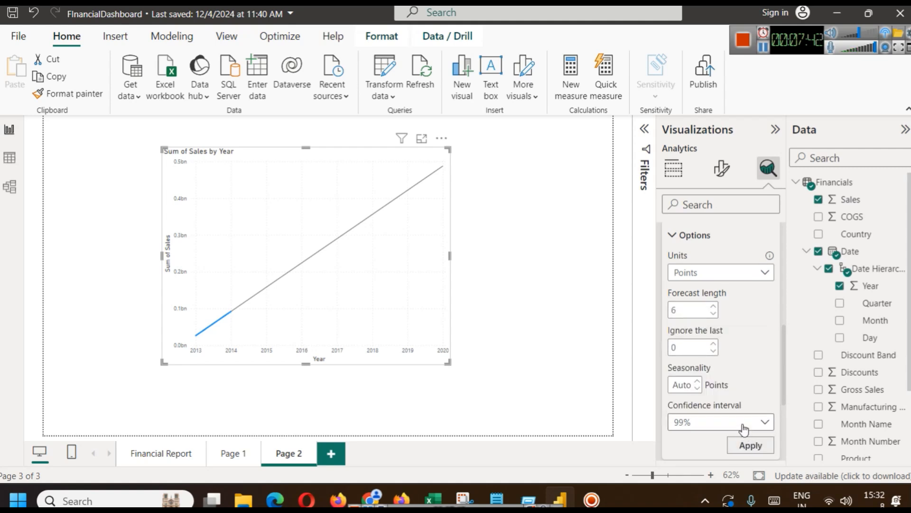
click(744, 424)
click(697, 337)
scroll(742, 395, up, 4)
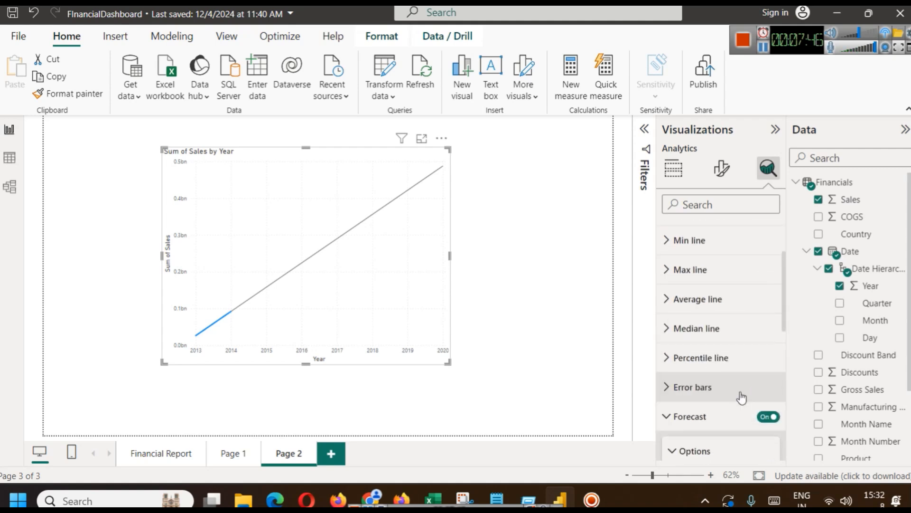
scroll(742, 403, down, 5)
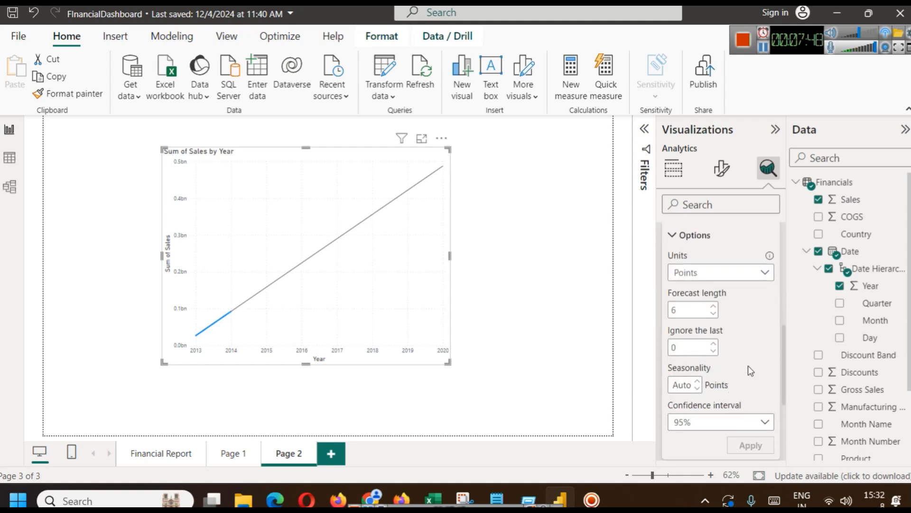
Change the forecast line's color to dark purple.
scroll(715, 354, up, 2)
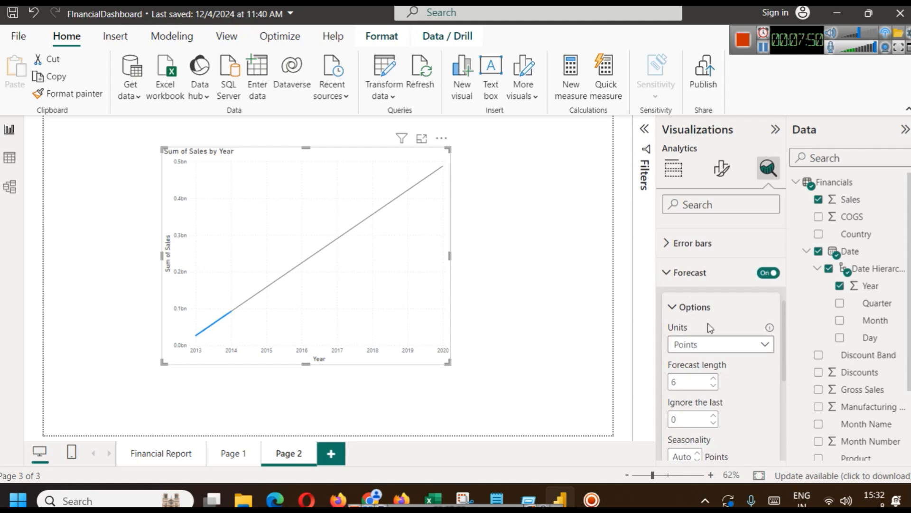
click(679, 308)
click(679, 347)
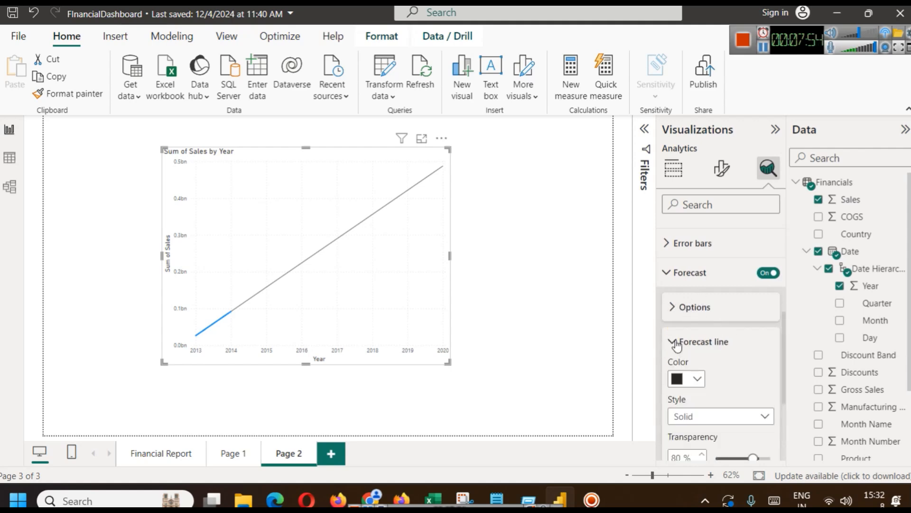
scroll(714, 356, down, 2)
click(696, 308)
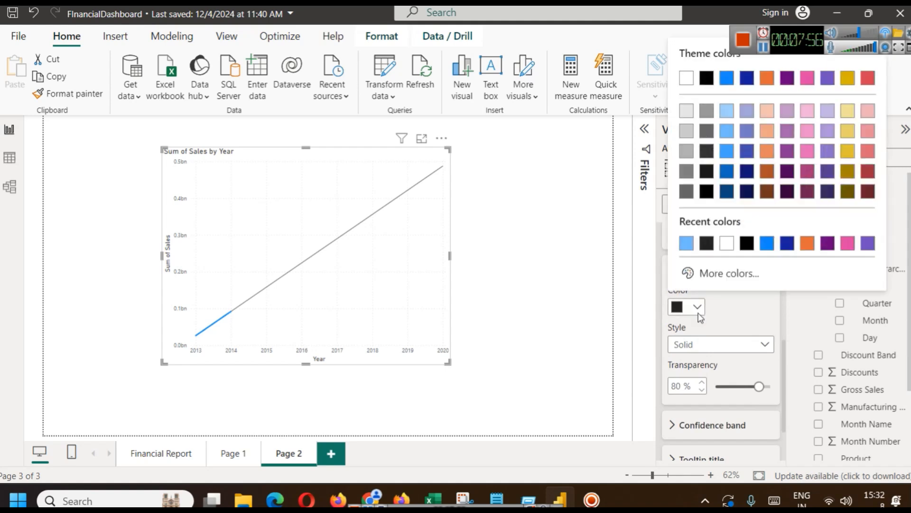
click(828, 172)
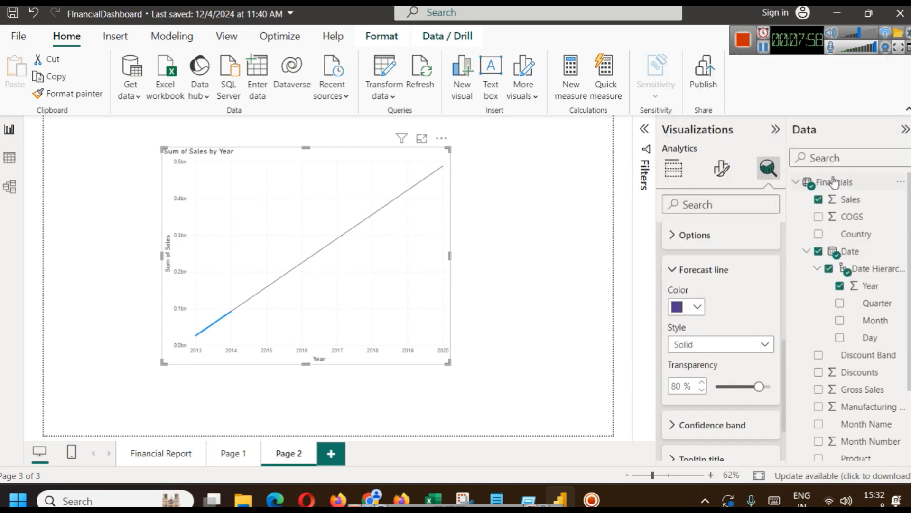
Reduce the forecast line's transparency to 46%.
scroll(720, 320, up, 2)
scroll(711, 353, down, 2)
mouse_move(738, 386)
mouse_down()
mouse_move(700, 398)
mouse_move(778, 386)
mouse_move(730, 393)
mouse_move(740, 387)
mouse_up()
scroll(740, 387, down, 2)
Try the Line style for the yearly chart's confidence band, and set it to None.
click(681, 353)
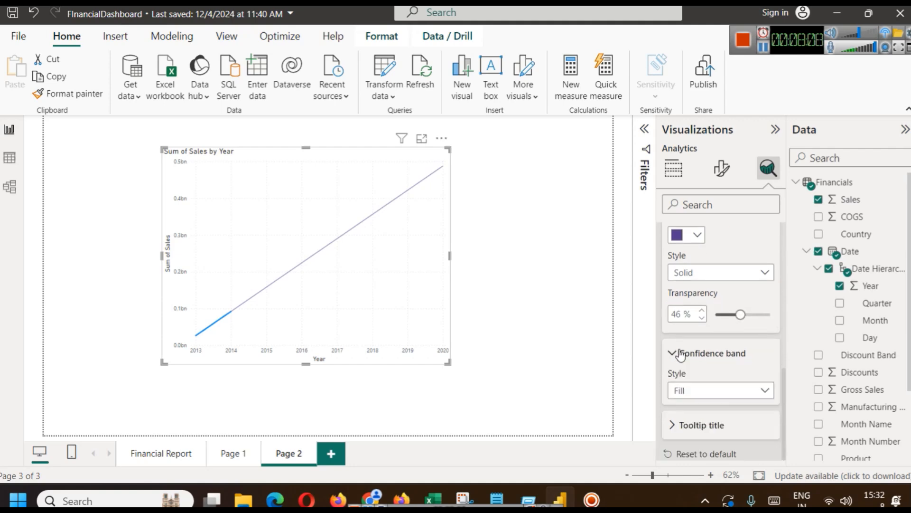
scroll(681, 354, down, 1)
click(729, 353)
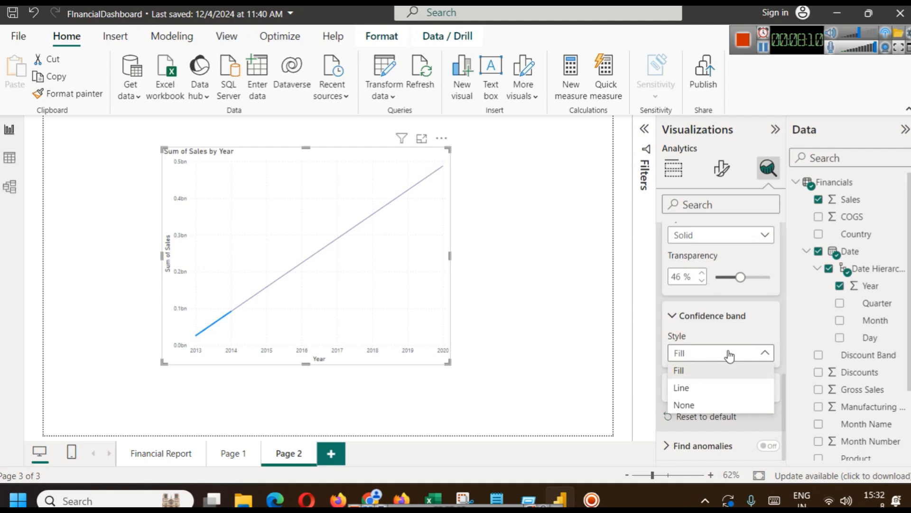
click(726, 387)
click(718, 359)
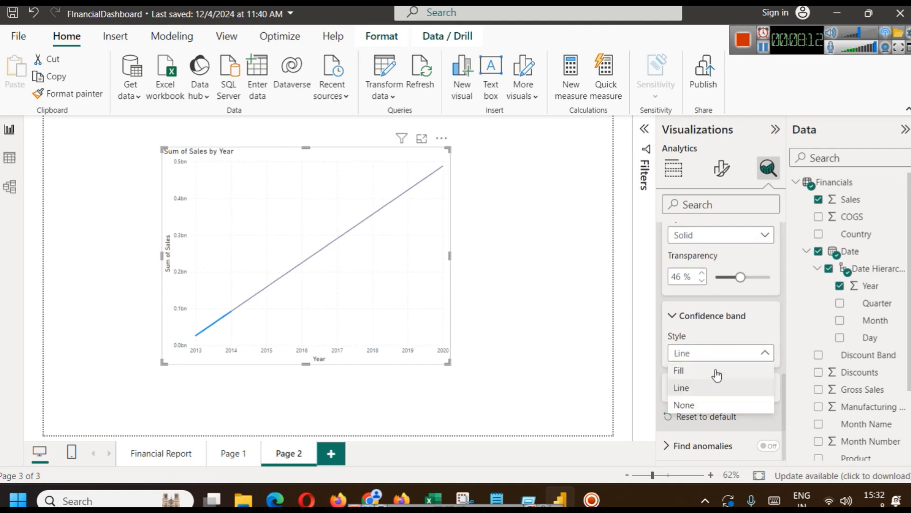
click(707, 398)
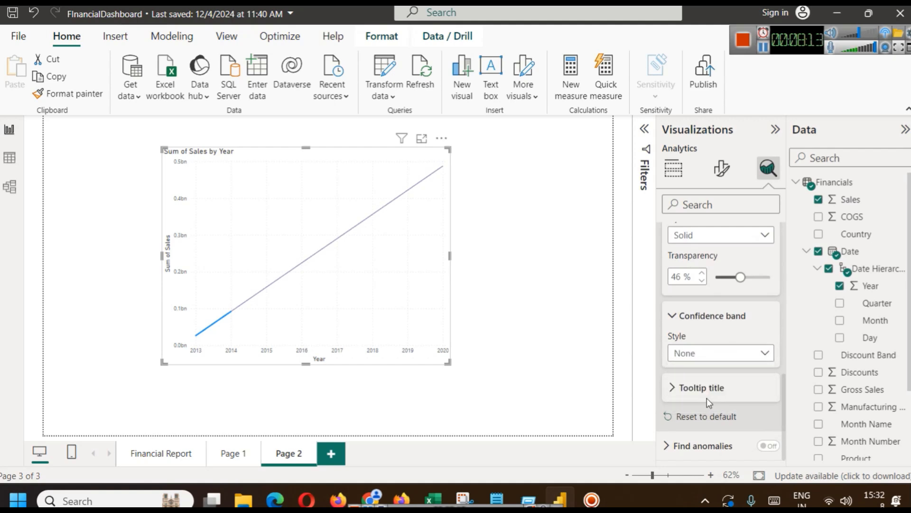
Set the forecast length of Page 1's Sum of Sales by Year and Quarter chart to 2 points and apply it.
click(232, 453)
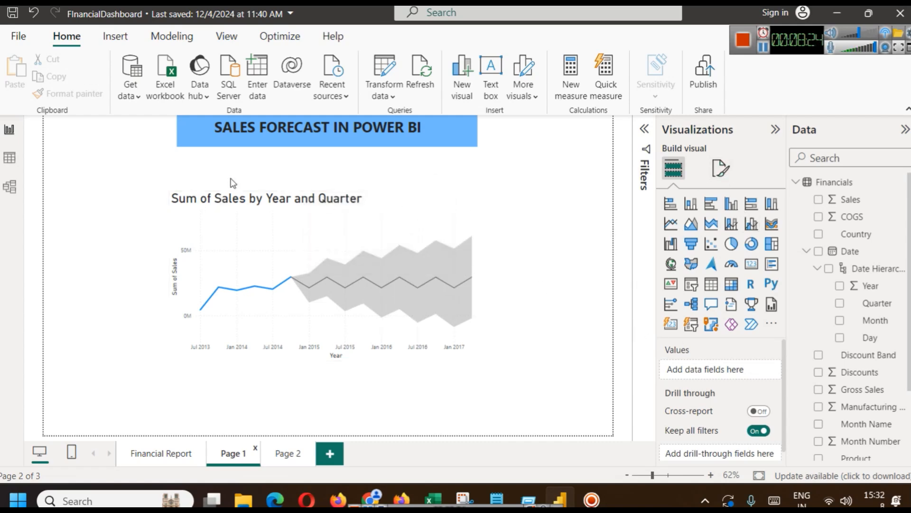
click(216, 193)
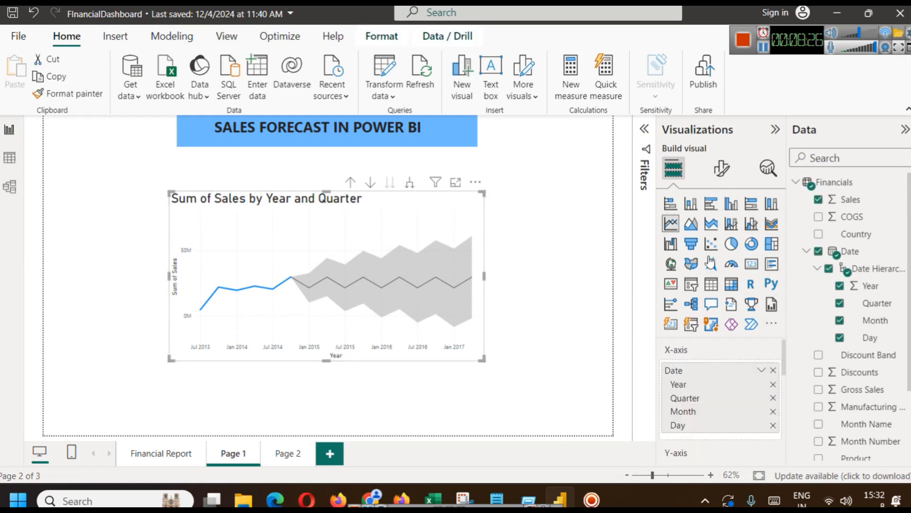
click(771, 175)
scroll(727, 367, down, 4)
click(671, 417)
scroll(694, 393, down, 5)
scroll(729, 351, up, 2)
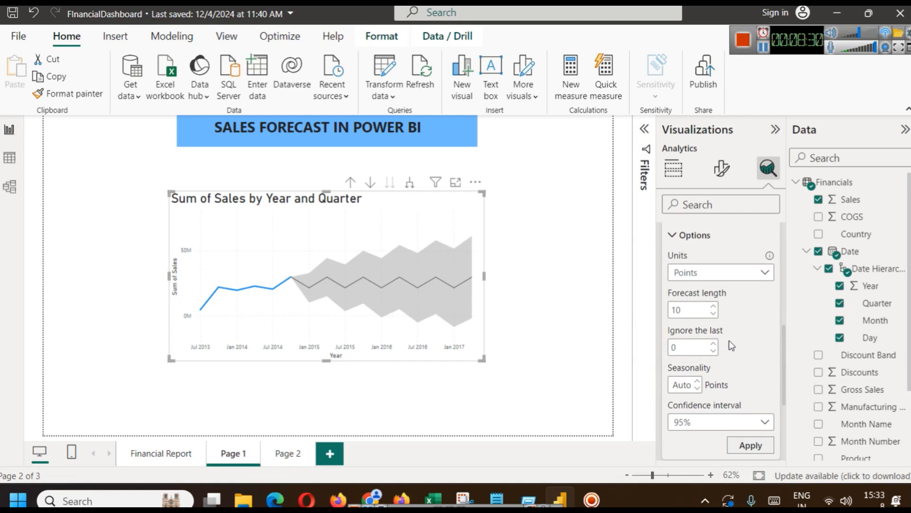
click(713, 314)
click(750, 445)
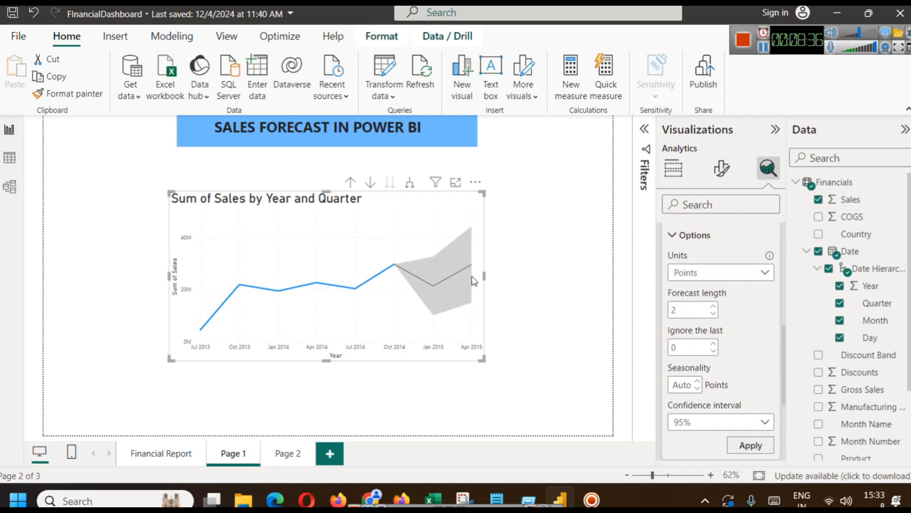
Set the quarterly chart's forecast length to 4 points, apply it, and inspect the forecast values up to the last quarter.
mouse_move(437, 279)
click(750, 445)
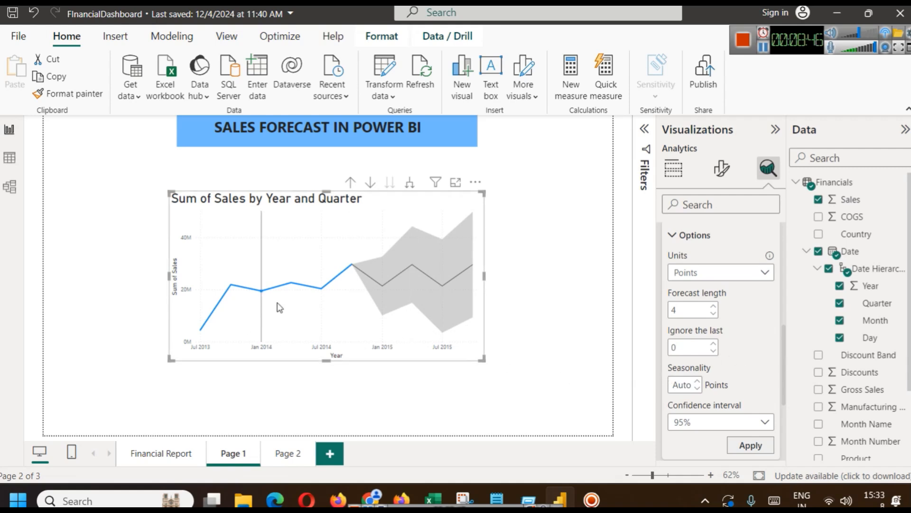
mouse_move(360, 272)
mouse_move(474, 275)
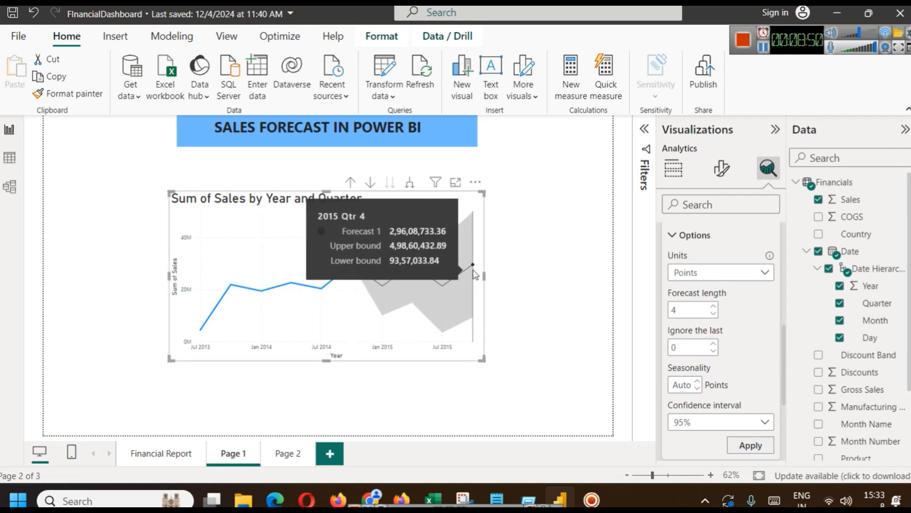
Try the Dotted style for the quarterly chart's forecast line, and set it to Dashed.
scroll(679, 319, down, 3)
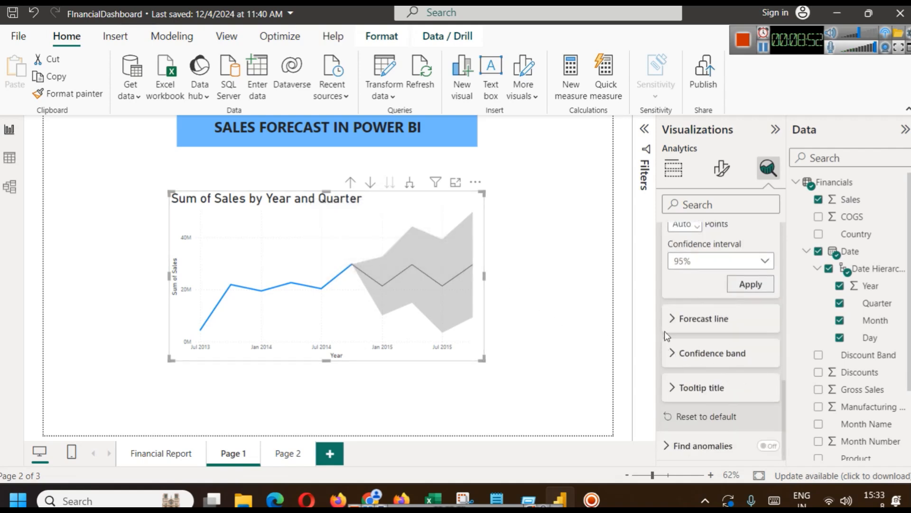
click(670, 328)
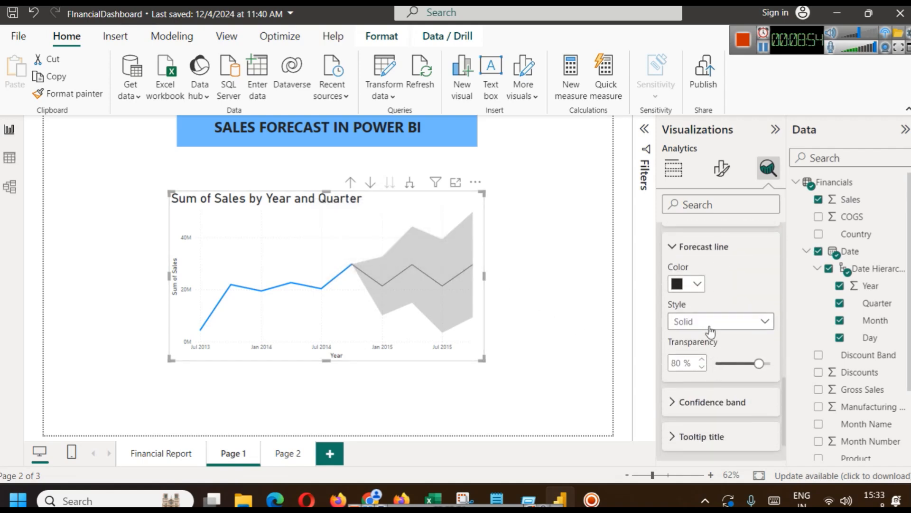
click(712, 322)
click(697, 373)
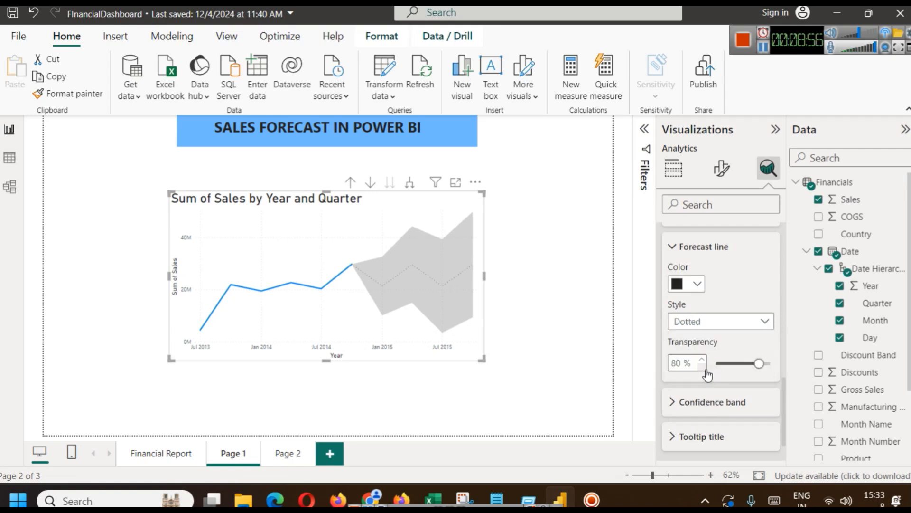
click(707, 321)
click(690, 340)
Change the quarterly chart's forecast line color to the darkest purple shade.
click(671, 402)
click(695, 286)
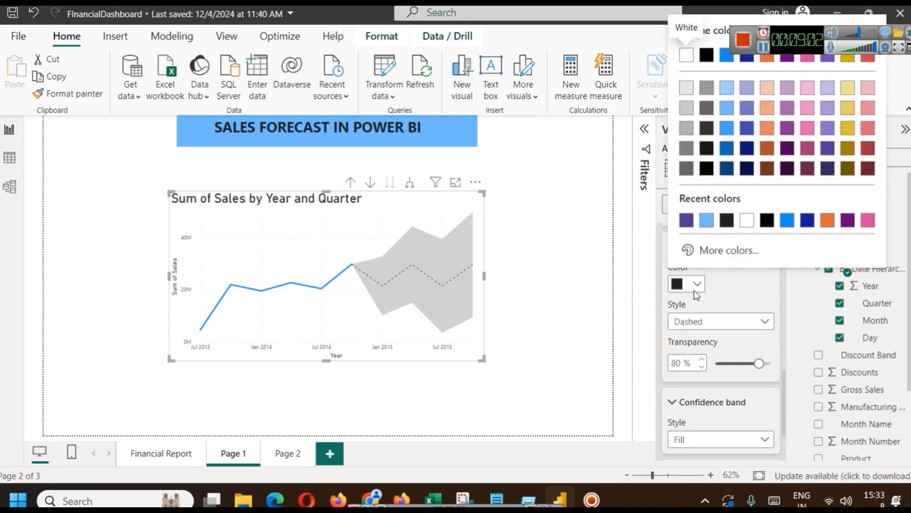
click(828, 172)
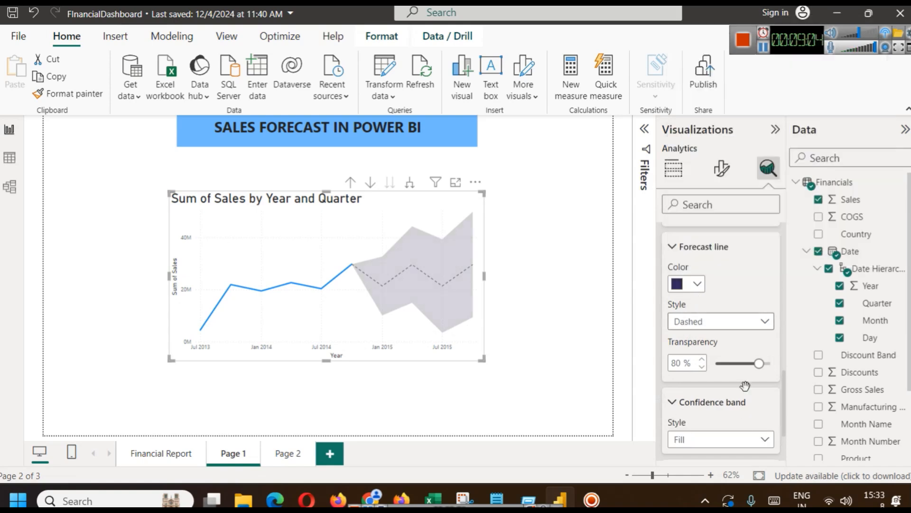
Try the Line style for the quarterly chart's confidence band, inspect the bounds, and return it to Fill.
scroll(749, 378, down, 3)
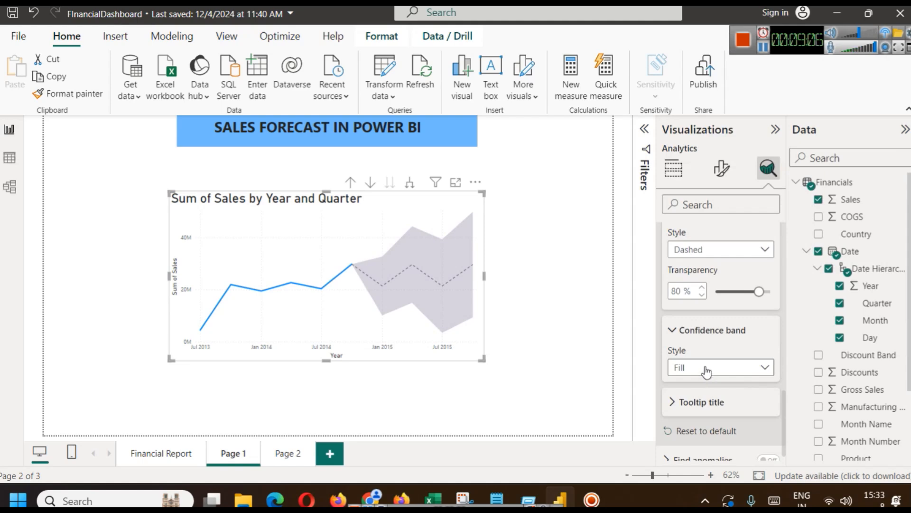
click(706, 368)
click(716, 403)
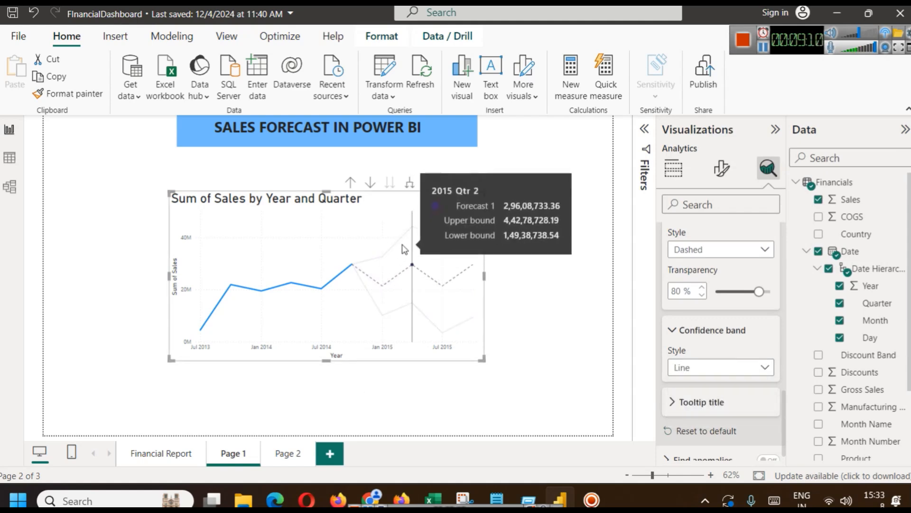
mouse_move(447, 234)
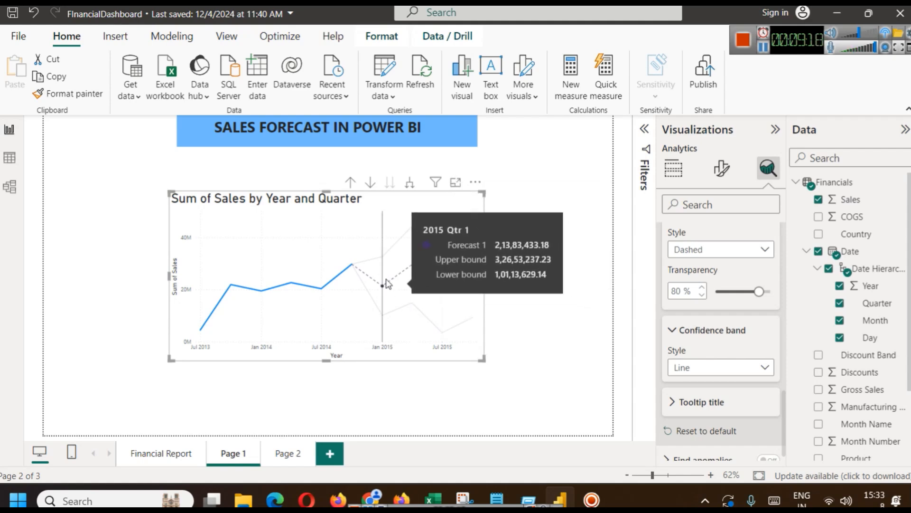
click(725, 373)
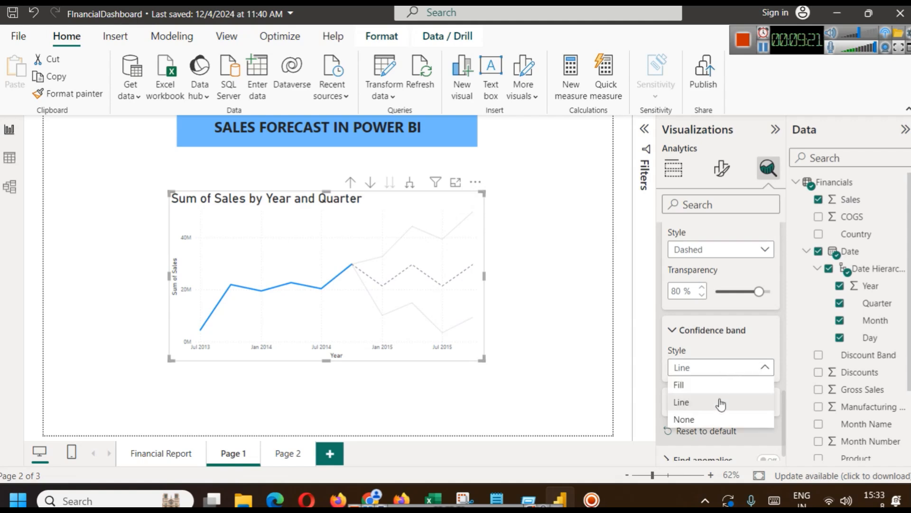
click(699, 387)
scroll(718, 387, down, 1)
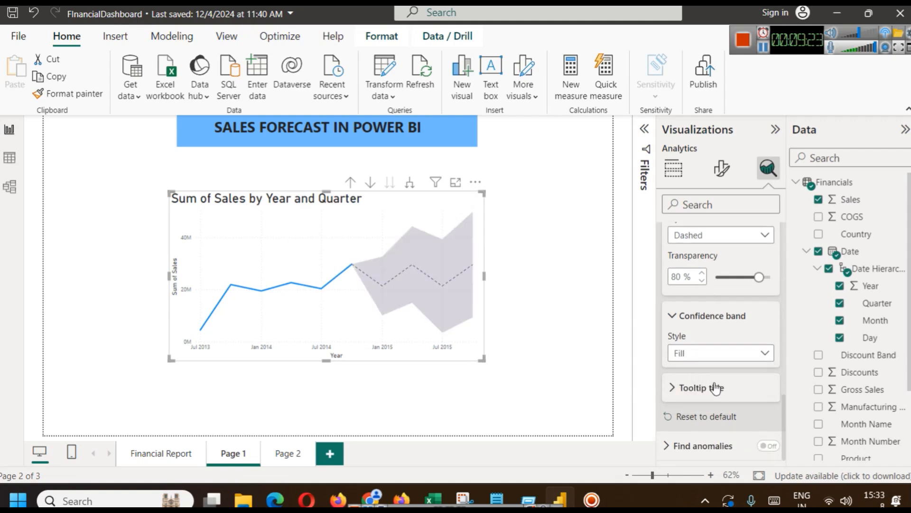
Compare the forecast's tooltip title with the chart tooltip, and re-enter the 1 at the end of the title text.
click(671, 390)
scroll(703, 380, down, 2)
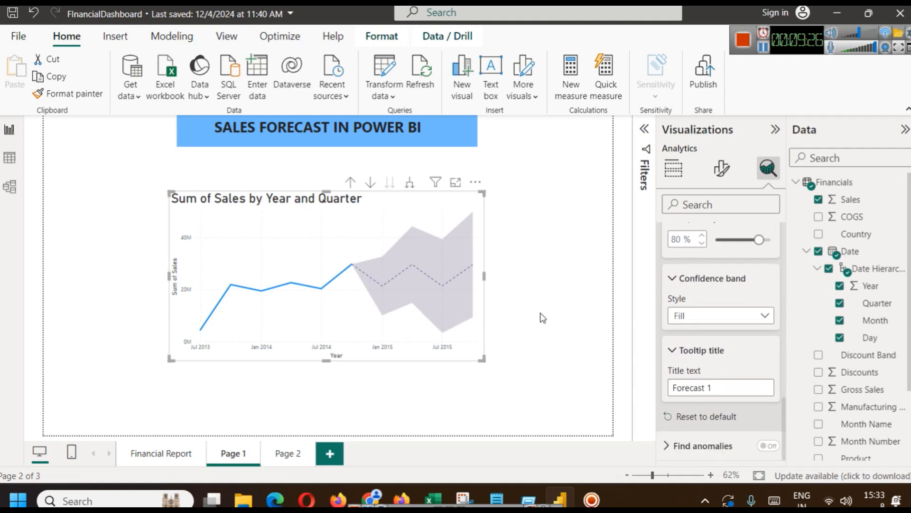
mouse_move(438, 259)
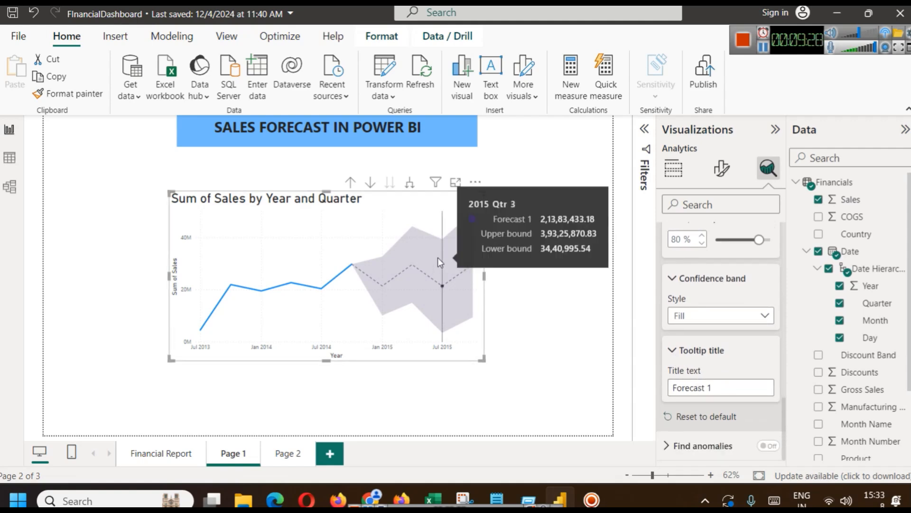
mouse_move(469, 268)
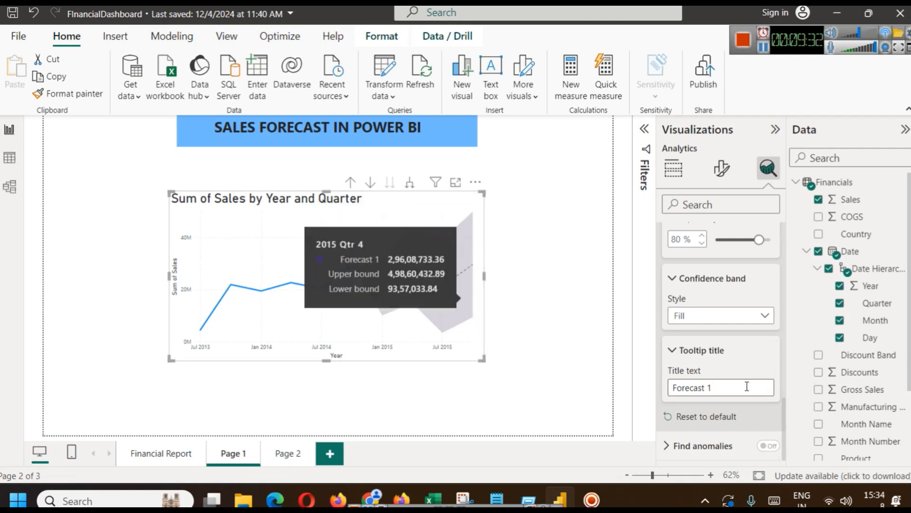
click(717, 390)
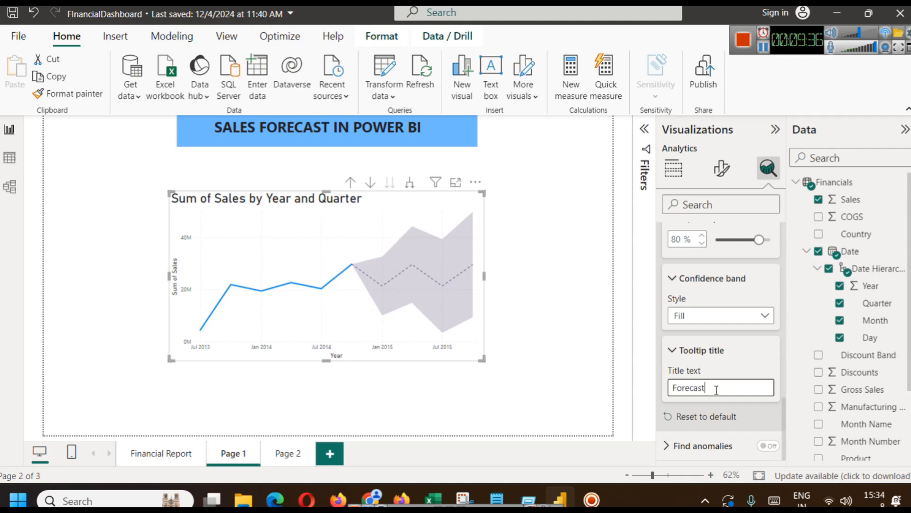
text(1)
Collapse the tooltip title, confidence band, forecast line and options settings, and the whole Forecast group.
click(680, 352)
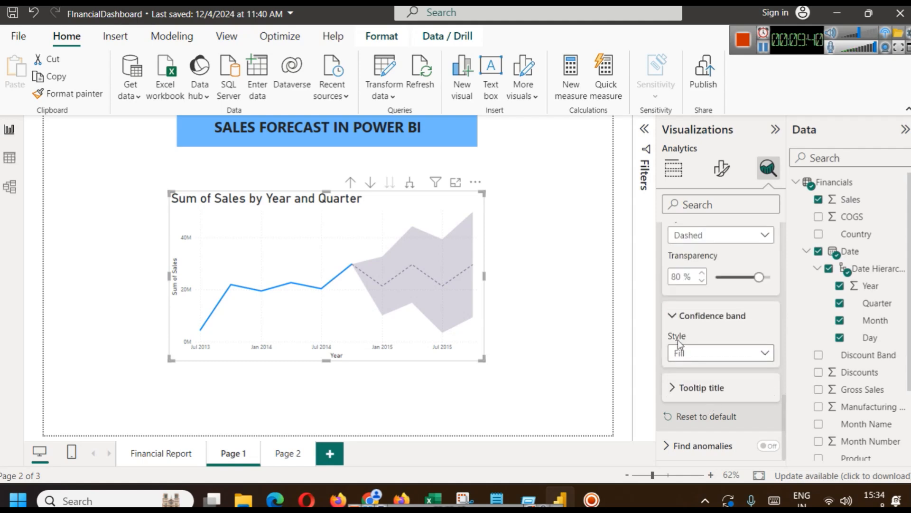
click(671, 315)
scroll(673, 321, up, 3)
click(671, 338)
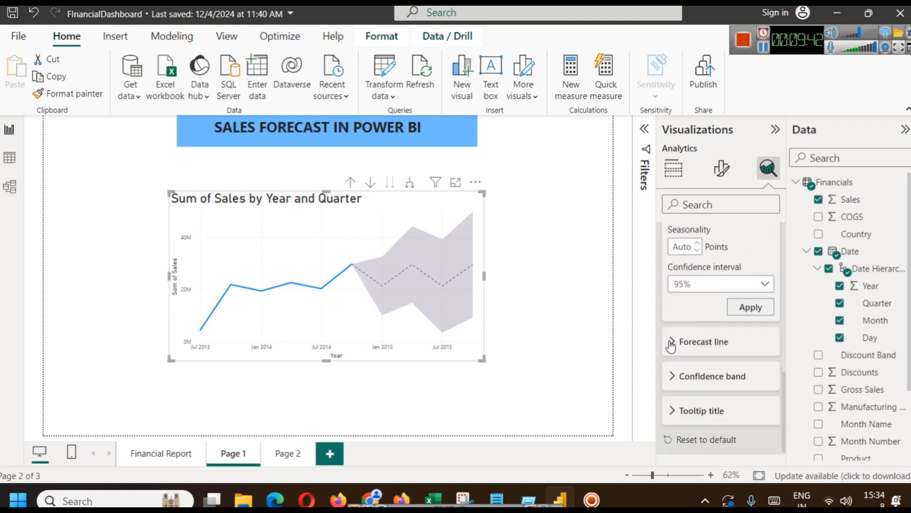
scroll(674, 332, up, 4)
scroll(676, 307, up, 2)
click(672, 311)
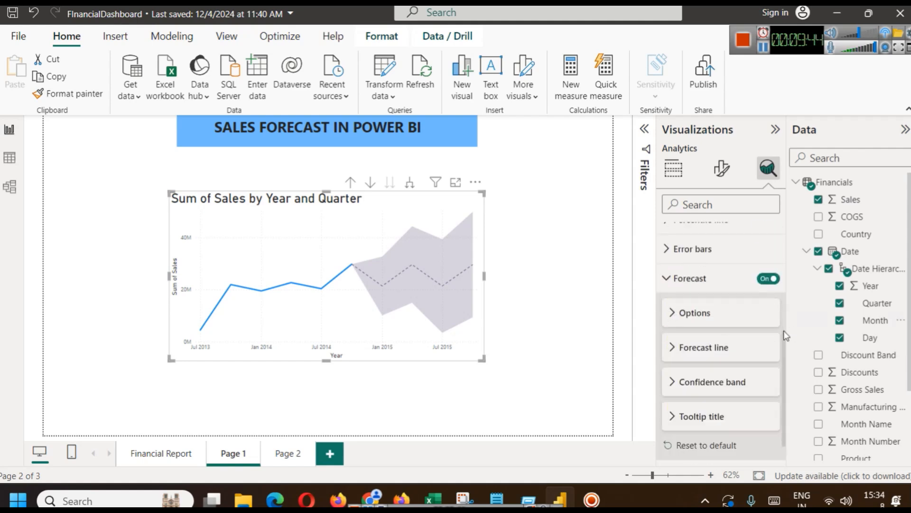
scroll(742, 370, down, 1)
scroll(726, 338, up, 3)
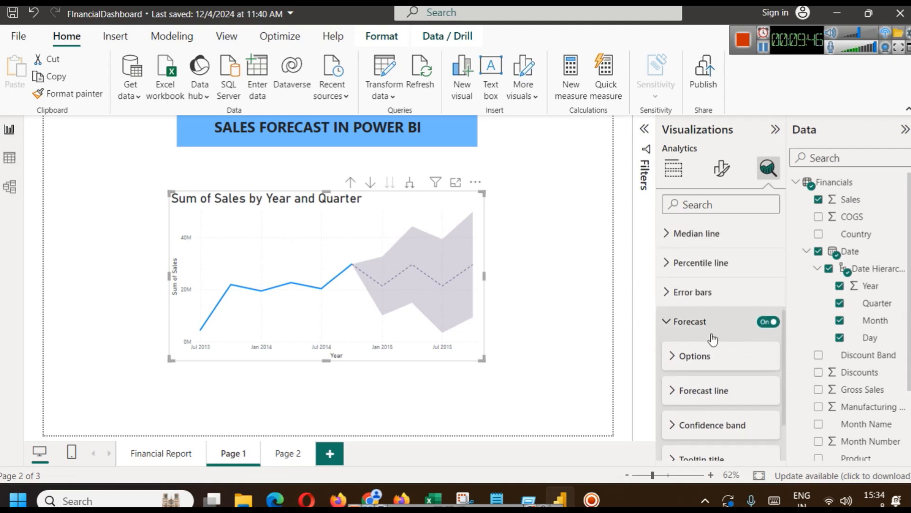
click(667, 320)
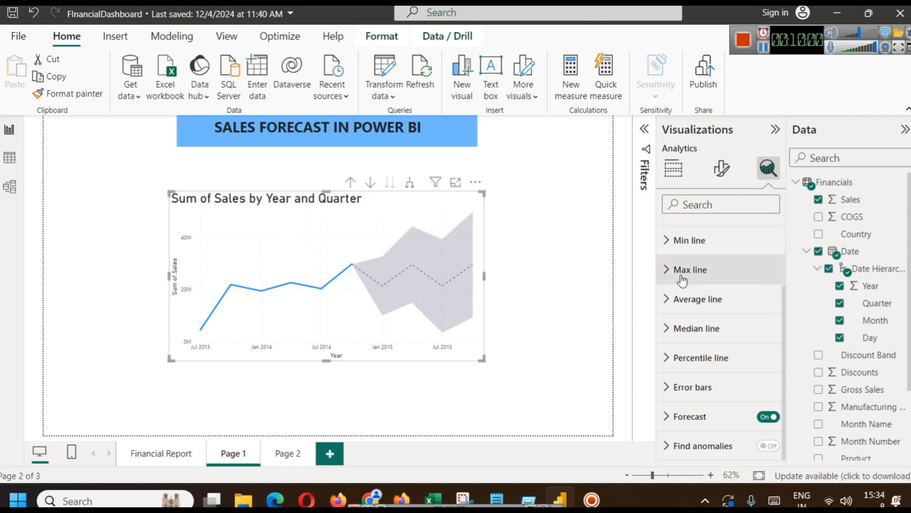
Add the Profit field to the quarterly chart's Y-axis below Sum of Sales.
click(674, 168)
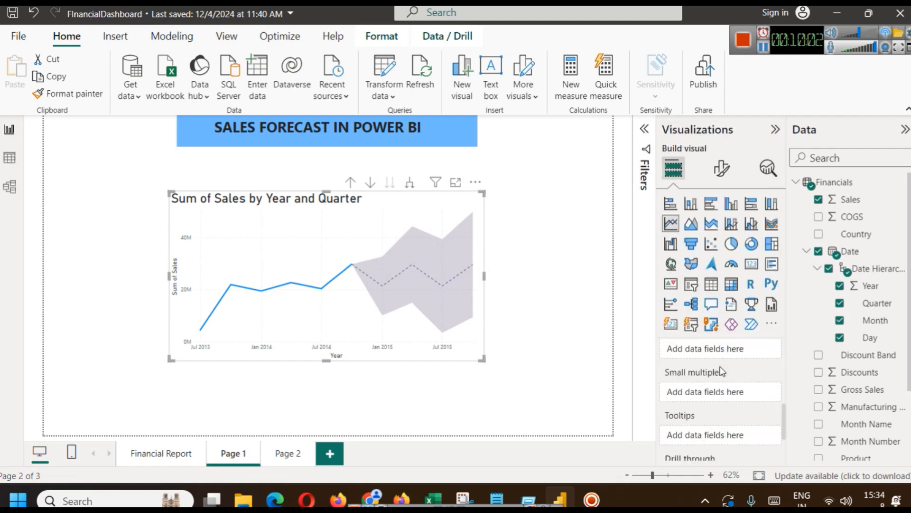
scroll(721, 371, up, 3)
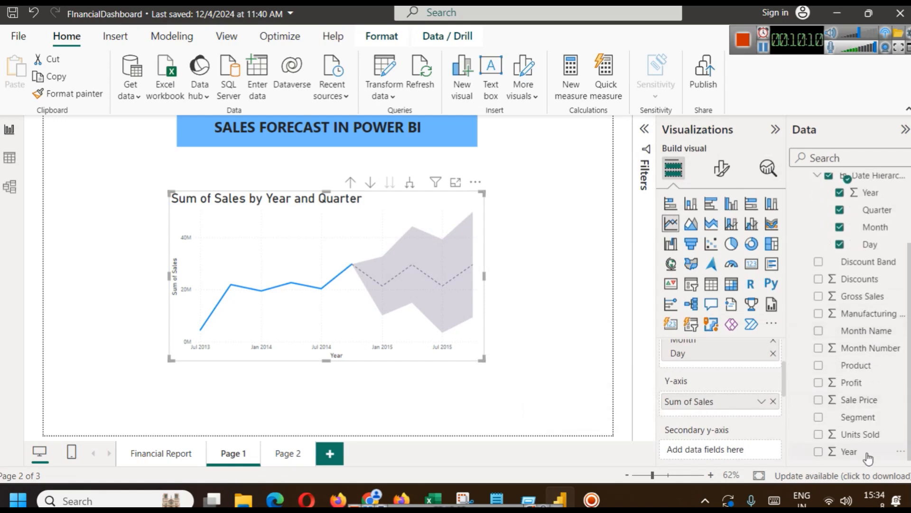
drag(844, 382, 707, 419)
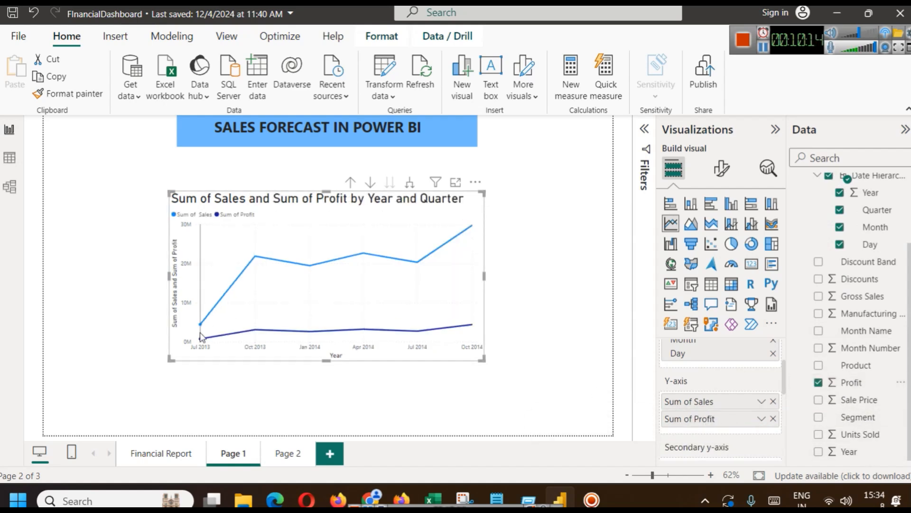
Check whether the analytics options offer a forecast for the chart with both Sales and Profit.
click(768, 168)
scroll(702, 418, down, 2)
scroll(705, 427, up, 1)
scroll(733, 392, down, 1)
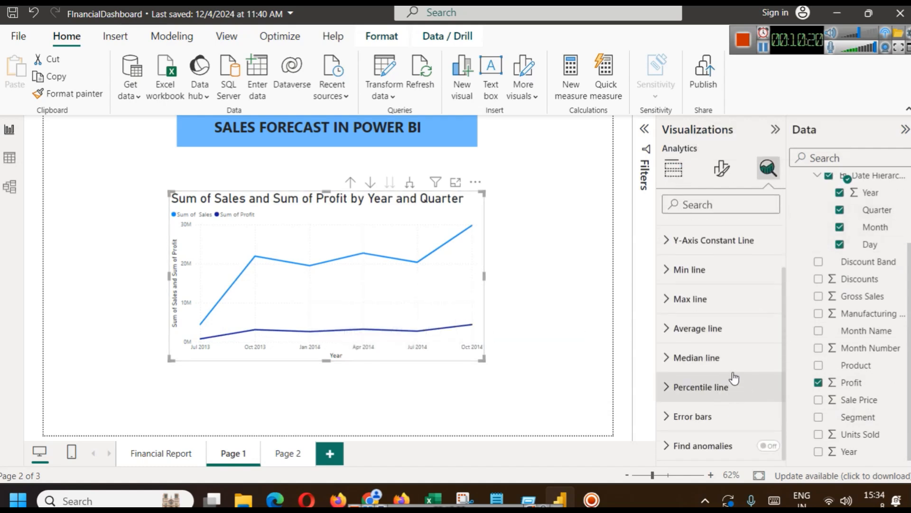
click(769, 54)
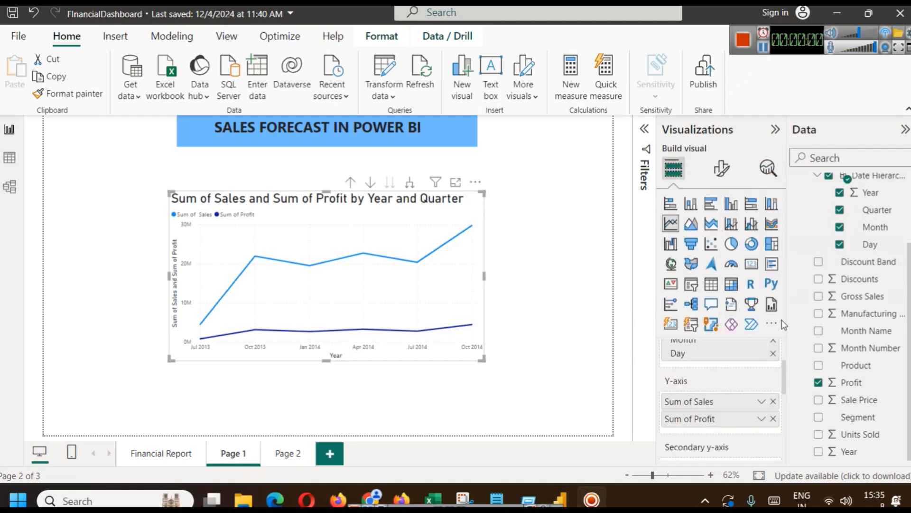
Remove Sum of Sales from the quarterly chart's Y-axis and open the analytics options for the remaining Profit line.
click(773, 401)
click(768, 169)
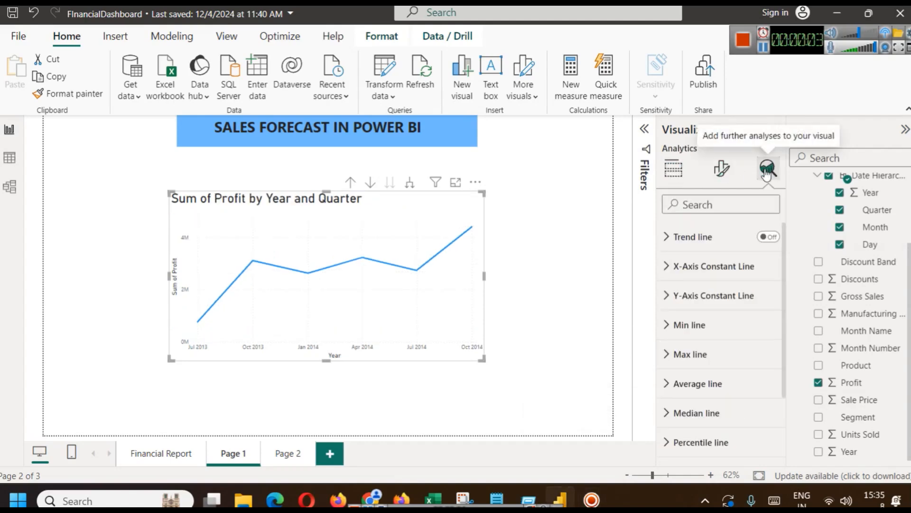
Turn on the forecast for the quarterly Profit line chart and inspect the forecast values along the line.
scroll(721, 328, down, 2)
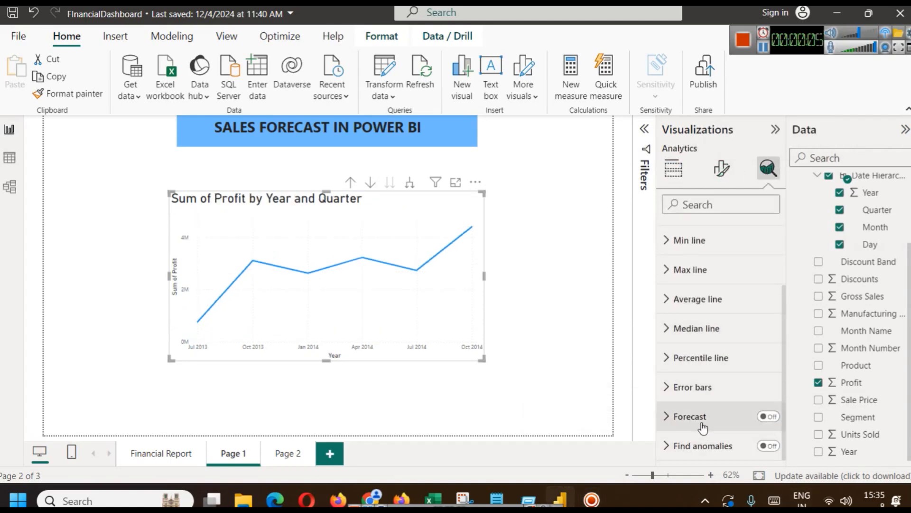
click(763, 418)
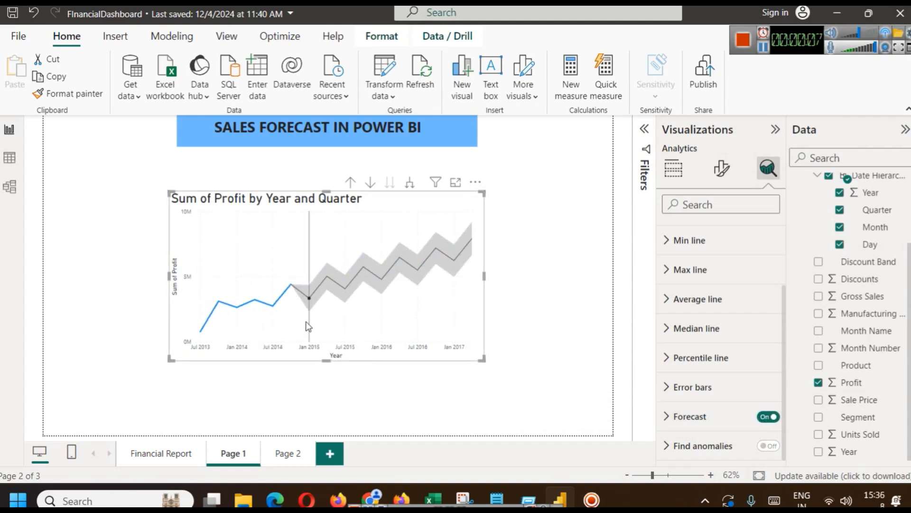
mouse_move(450, 266)
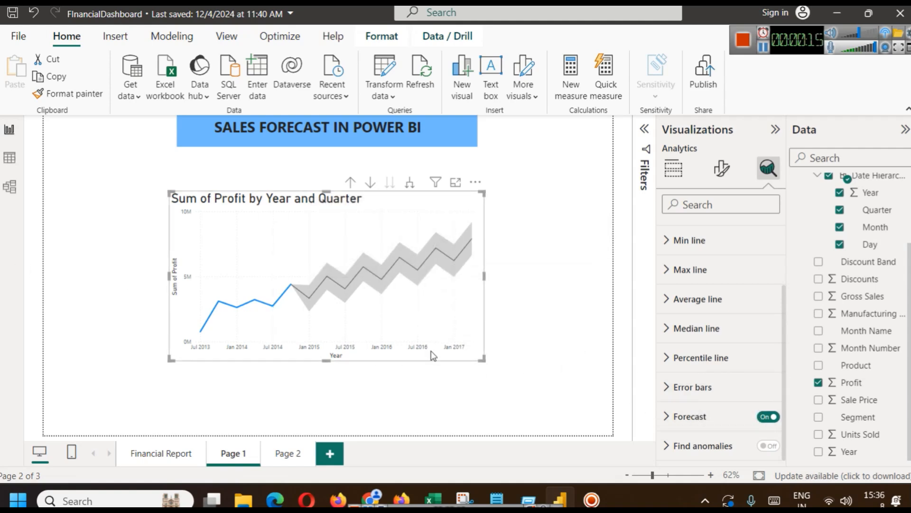
mouse_move(430, 343)
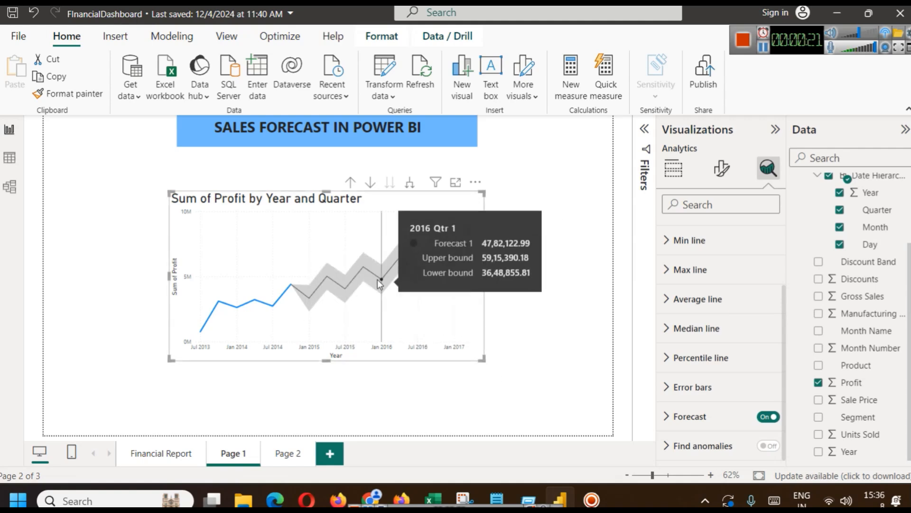
Move the Profit forecast chart to the page's left edge, duplicate it and place the copy at the right edge.
drag(314, 236, 190, 225)
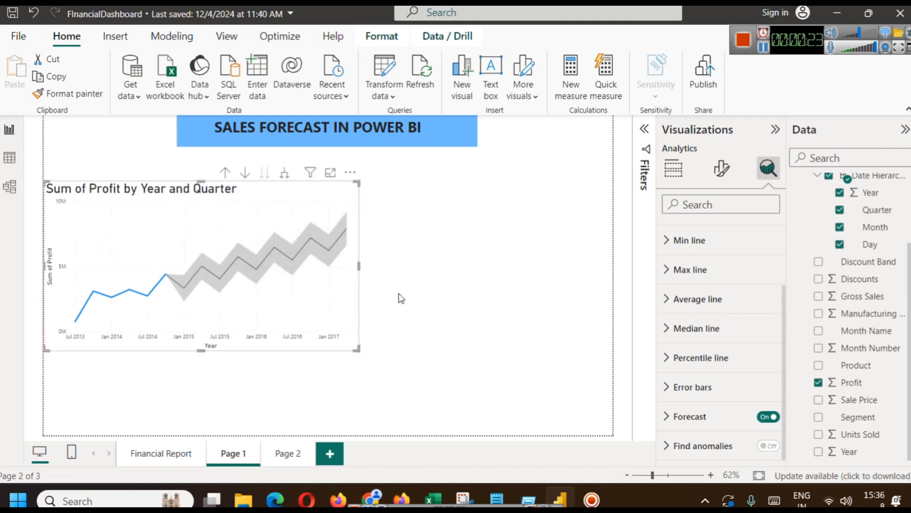
key(ctrl+c)
key(ctrl+v)
drag(522, 313, 531, 281)
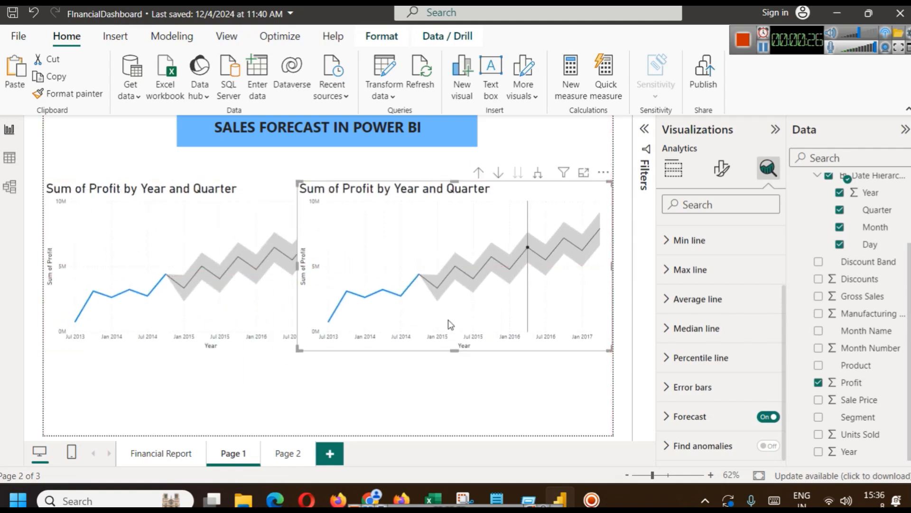
Shrink both Profit charts so they sit side by side on the page without overlapping.
drag(297, 351, 336, 314)
click(340, 339)
click(389, 383)
click(453, 246)
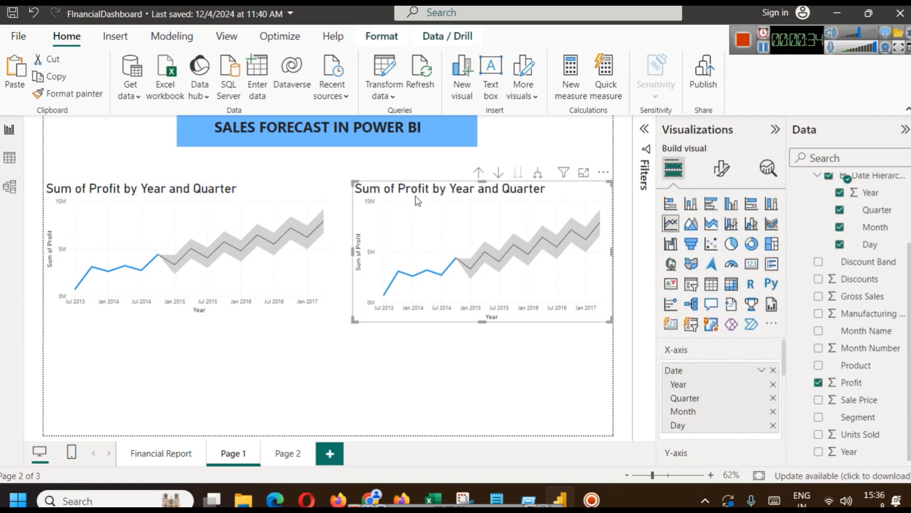
Replace Sum of Profit with the Sales field on the Y-axis of the left chart.
click(161, 237)
scroll(710, 409, down, 3)
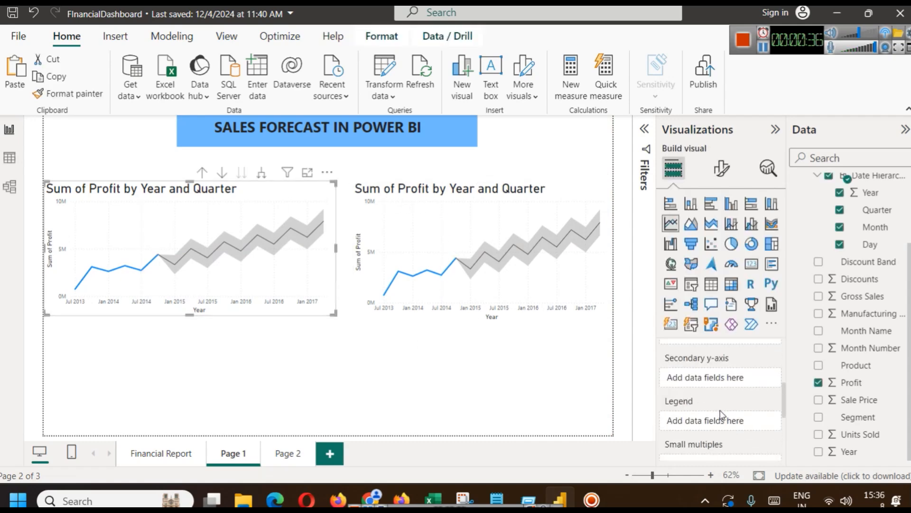
scroll(721, 403, up, 3)
click(777, 422)
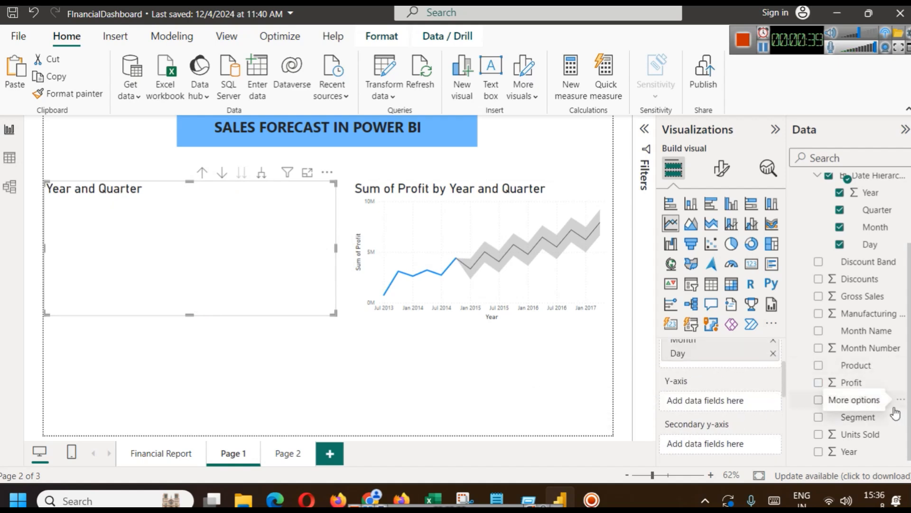
scroll(876, 232, up, 3)
drag(878, 198, 745, 397)
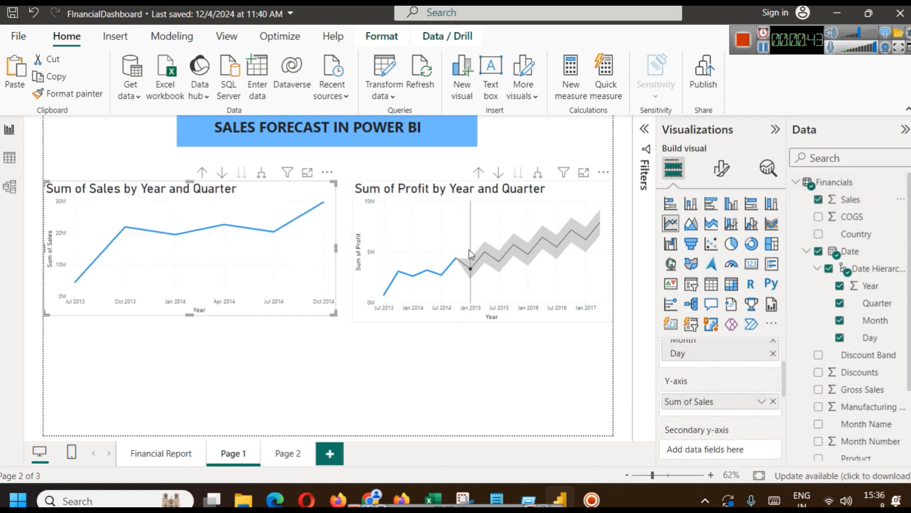
Turn on the forecast for the Sum of Sales by Year and Quarter chart.
click(768, 169)
scroll(736, 408, down, 1)
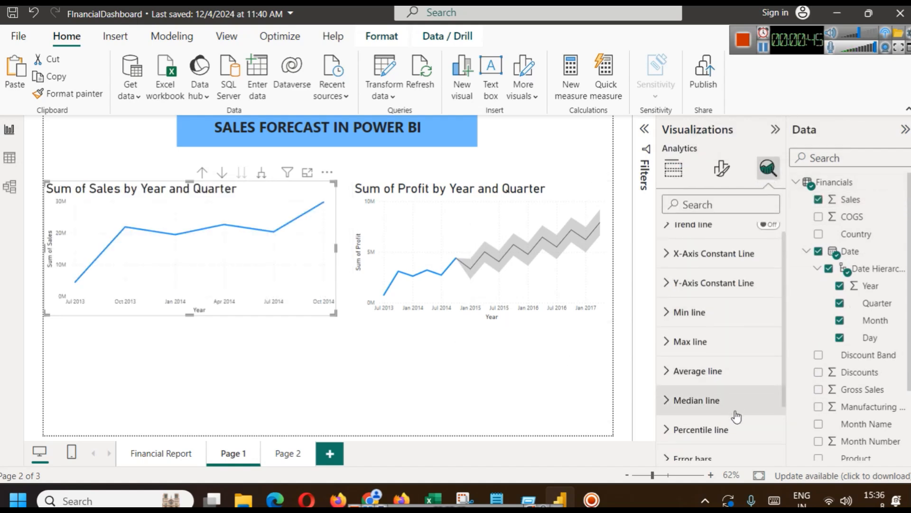
scroll(736, 416, down, 3)
click(767, 416)
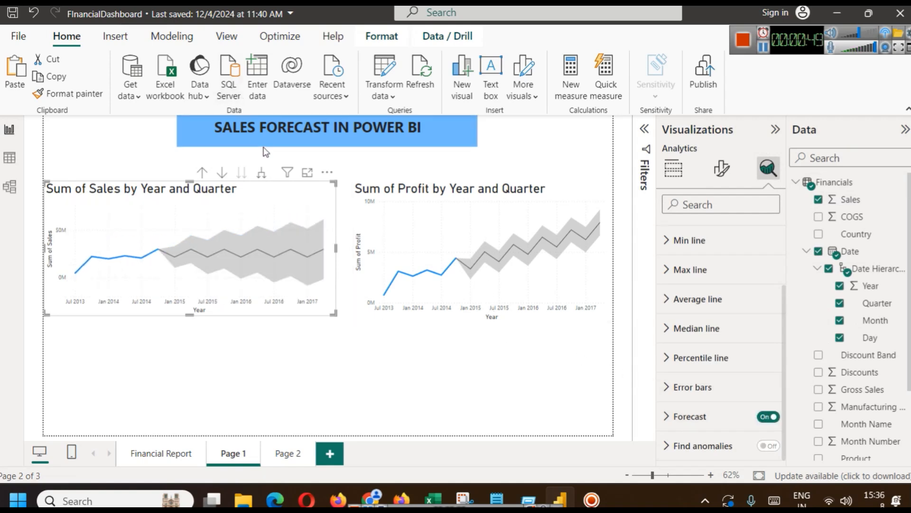
Change the page heading to "SALES & Profit FORECAST IN POWER BI" and widen its text box to fit on one line.
click(256, 129)
text(&)
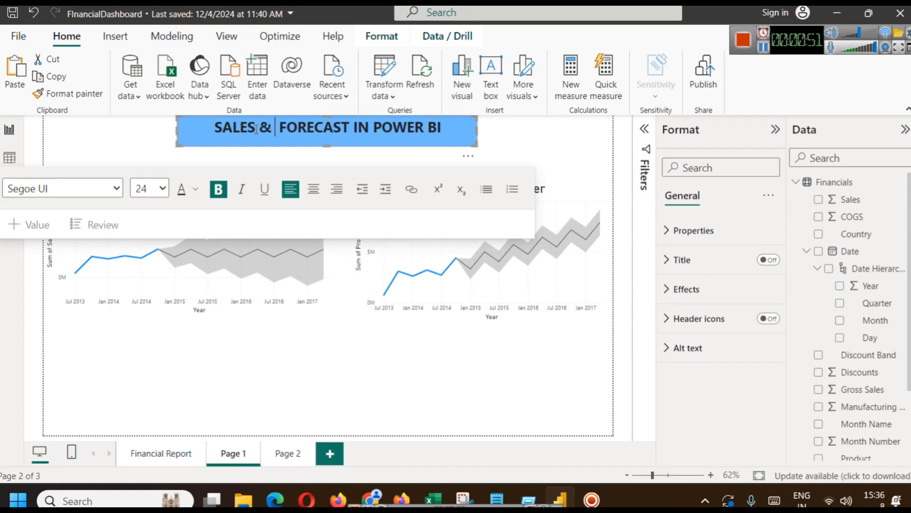
text( Profit)
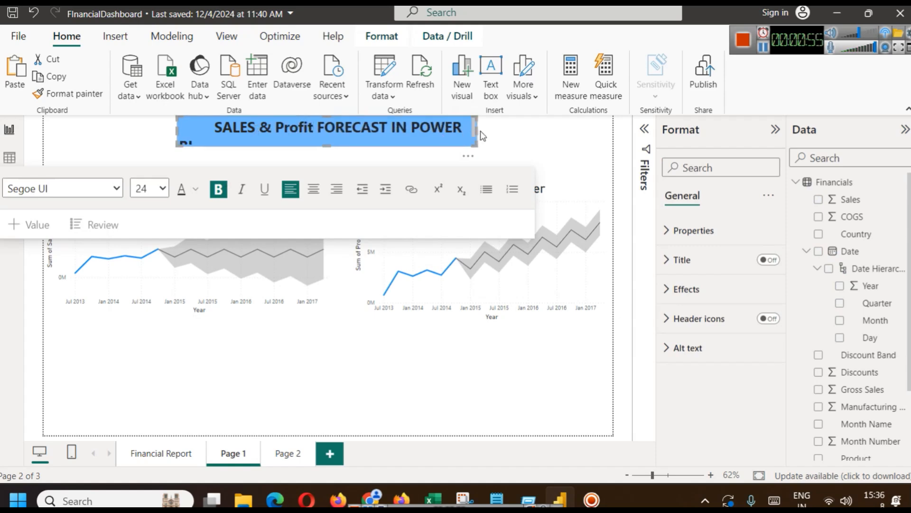
drag(474, 131, 544, 131)
click(439, 339)
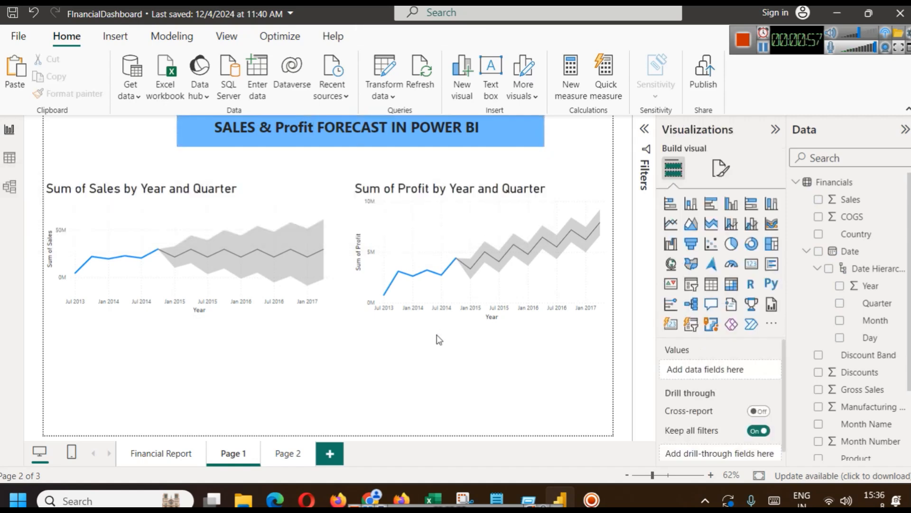
click(744, 41)
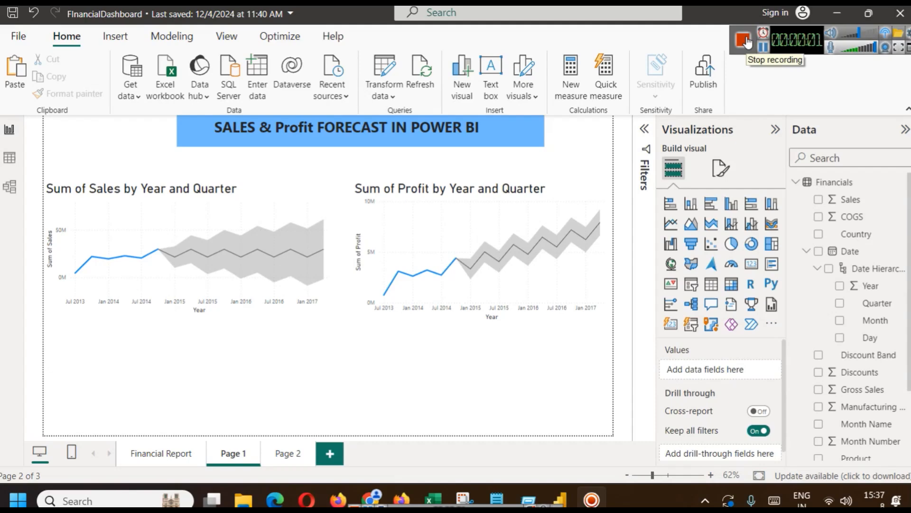